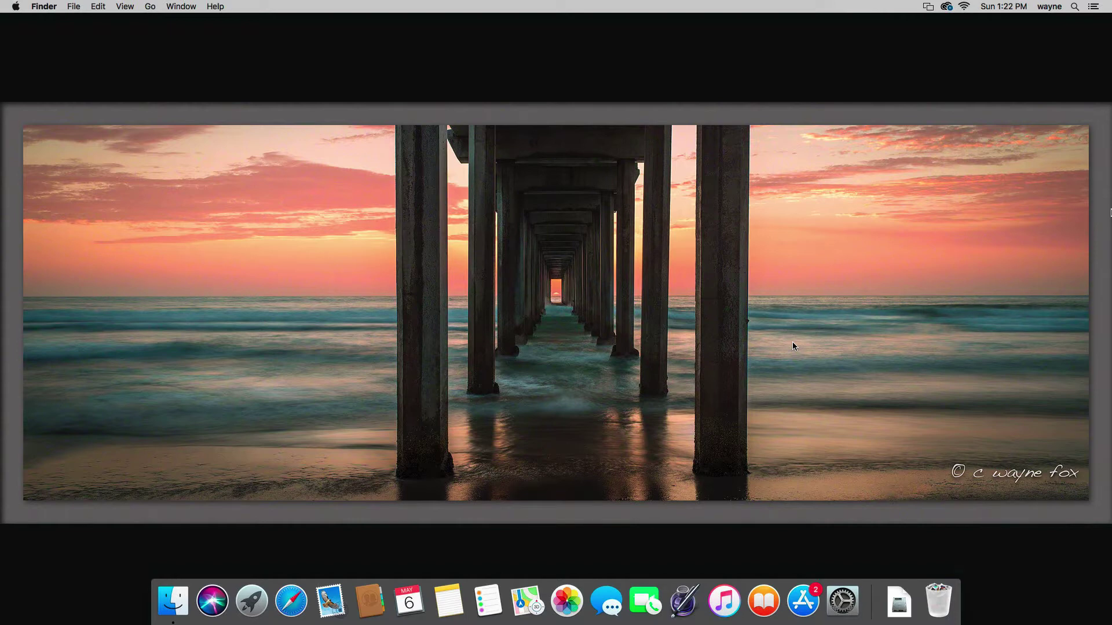
Step: Launch Lightroom Classic CC from the Creative Cloud apps panel, opening its empty Library
{"action": "left_click", "coordinate": [947, 8]}
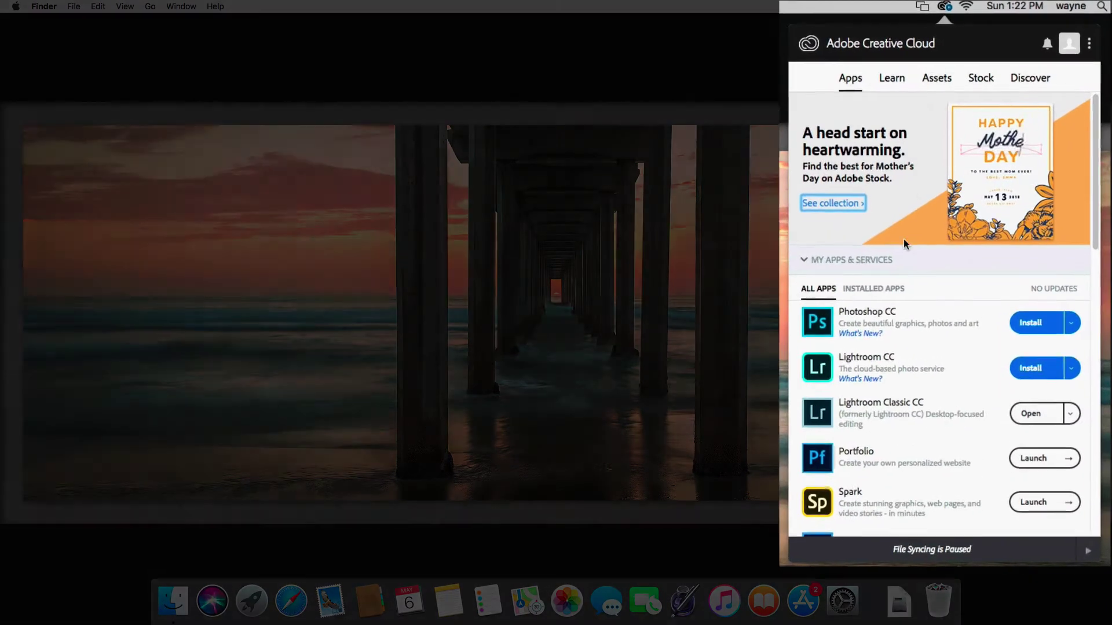
{"action": "mouse_move", "coordinate": [865, 415]}
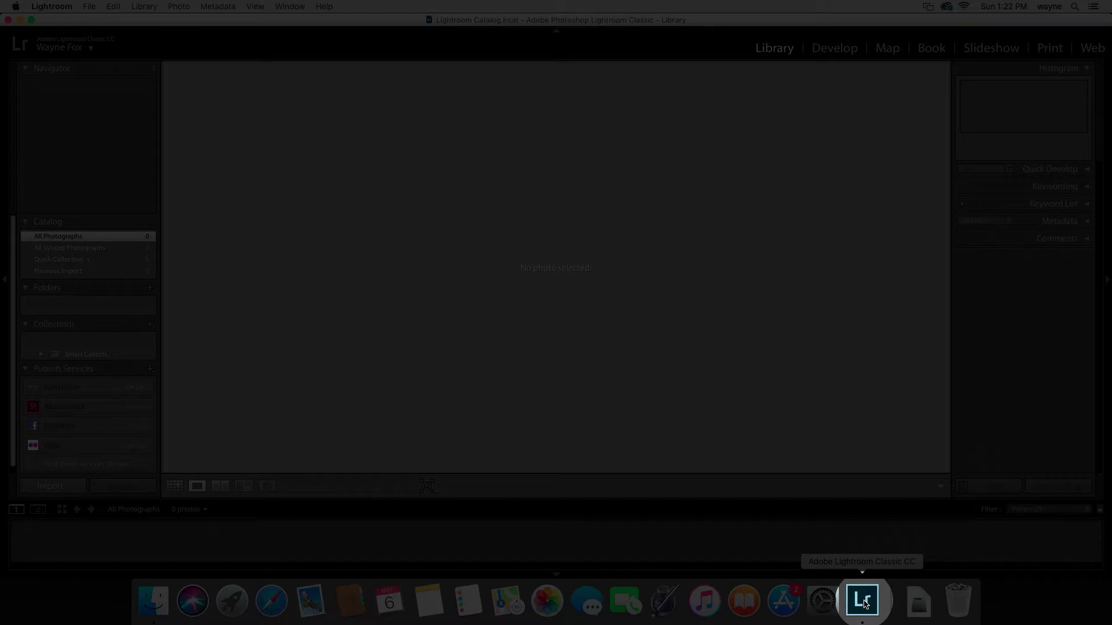
Step: Move Lightroom's icon into the Dock's app section and turn Dock hiding on
{"action": "left_click_drag", "start_coordinate": [864, 604], "coordinate": [587, 599]}
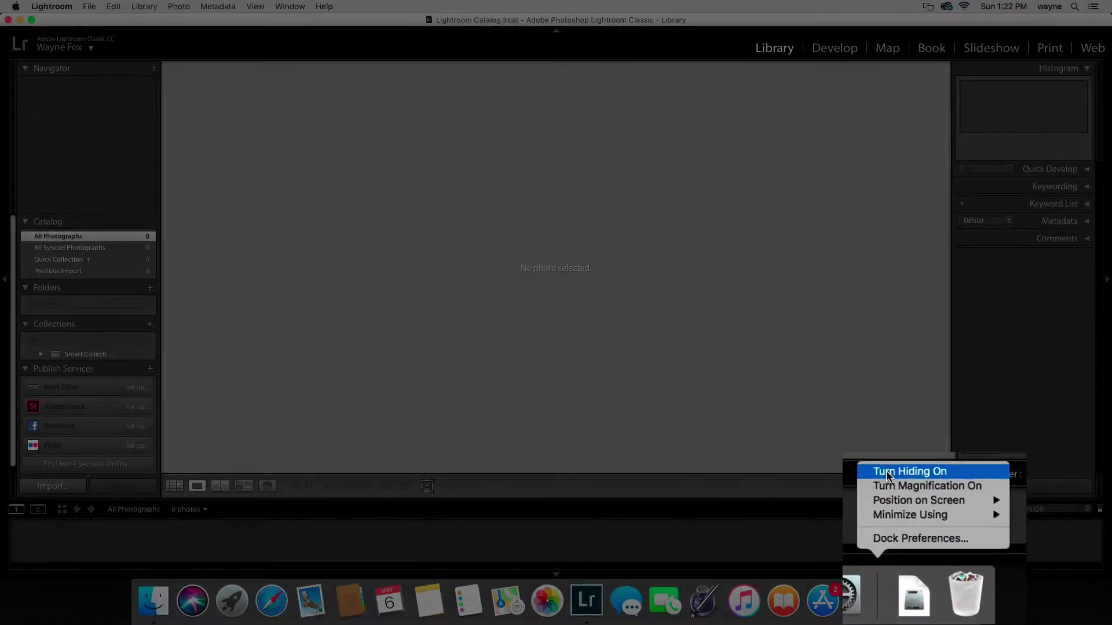
{"action": "left_click", "coordinate": [879, 469]}
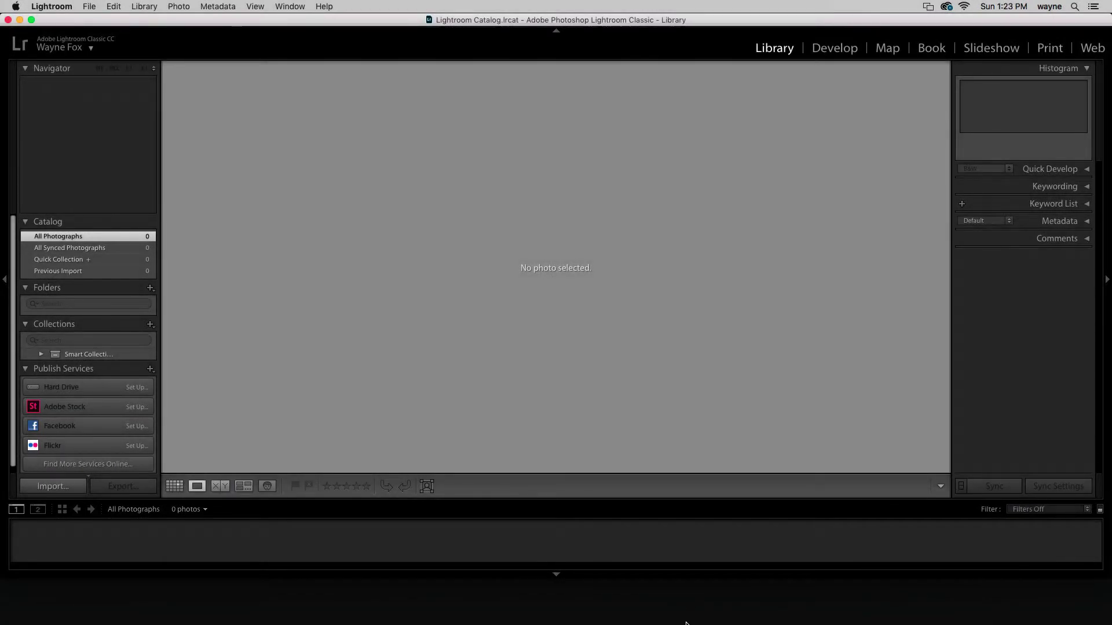
{"action": "mouse_move", "coordinate": [685, 623]}
Step: Put Lightroom in full screen and open Preferences on the General tab
{"action": "left_click", "coordinate": [32, 20]}
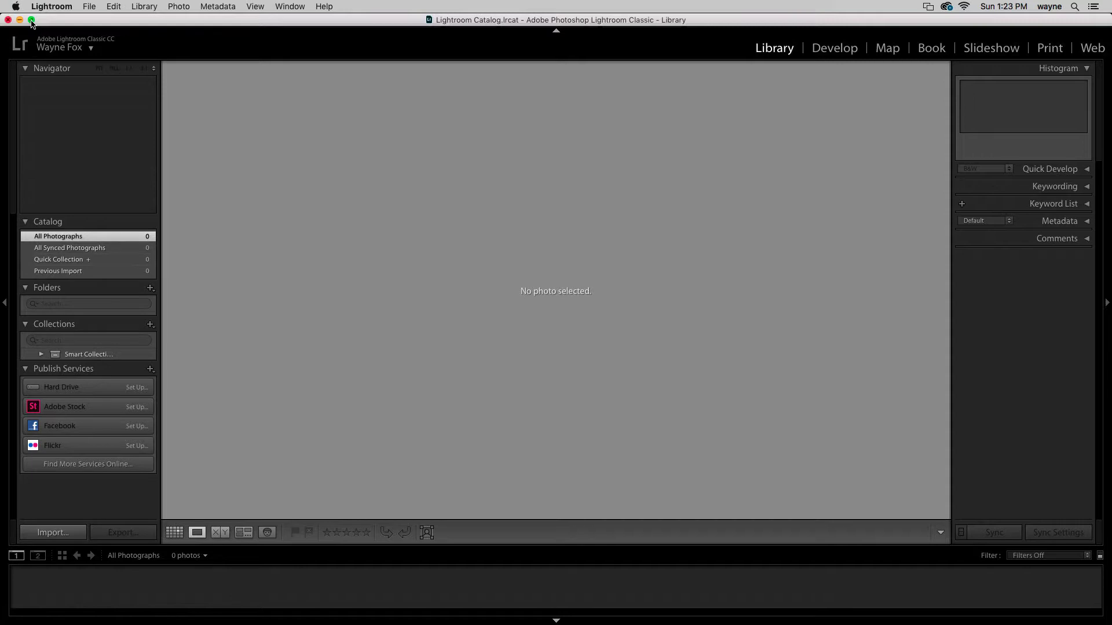
{"action": "left_click", "coordinate": [32, 20]}
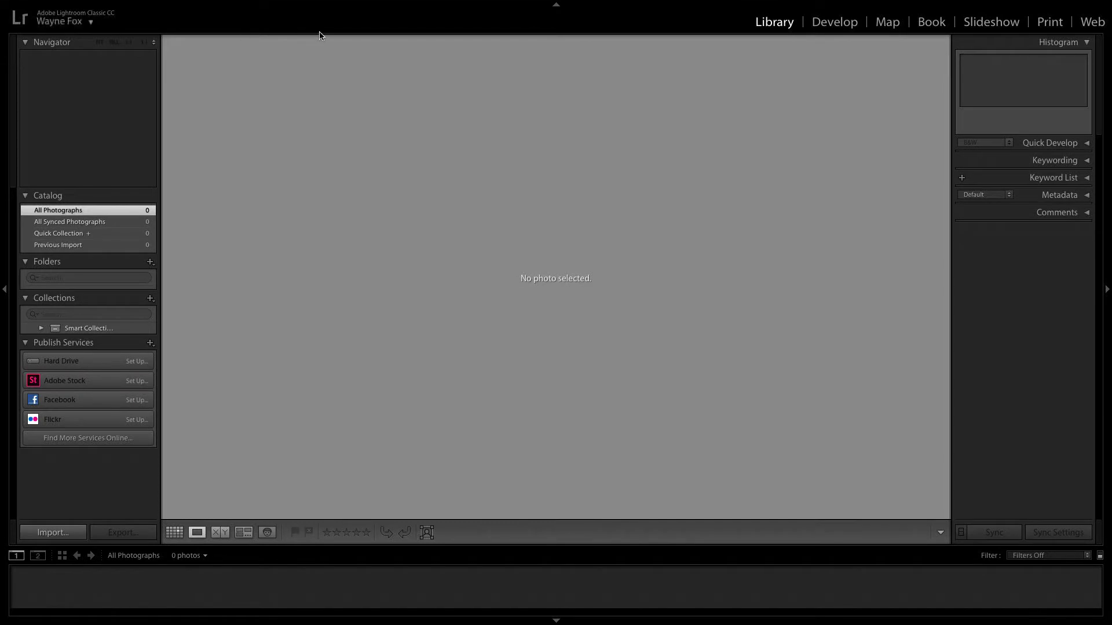
{"action": "mouse_move", "coordinate": [321, 2]}
{"action": "left_click", "coordinate": [46, 6]}
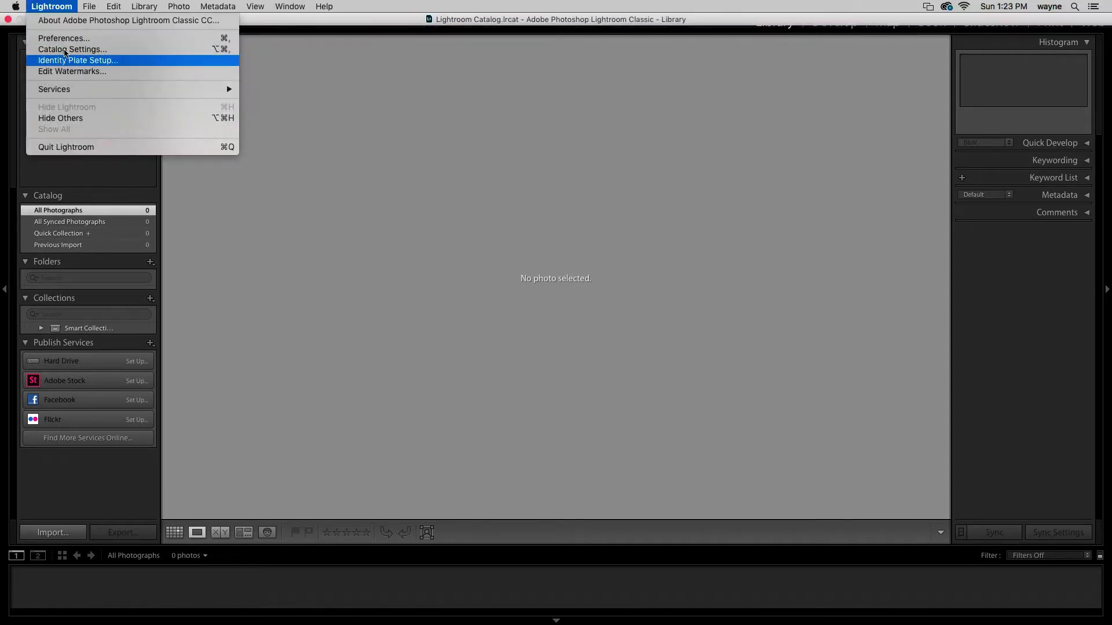
{"action": "left_click", "coordinate": [63, 38]}
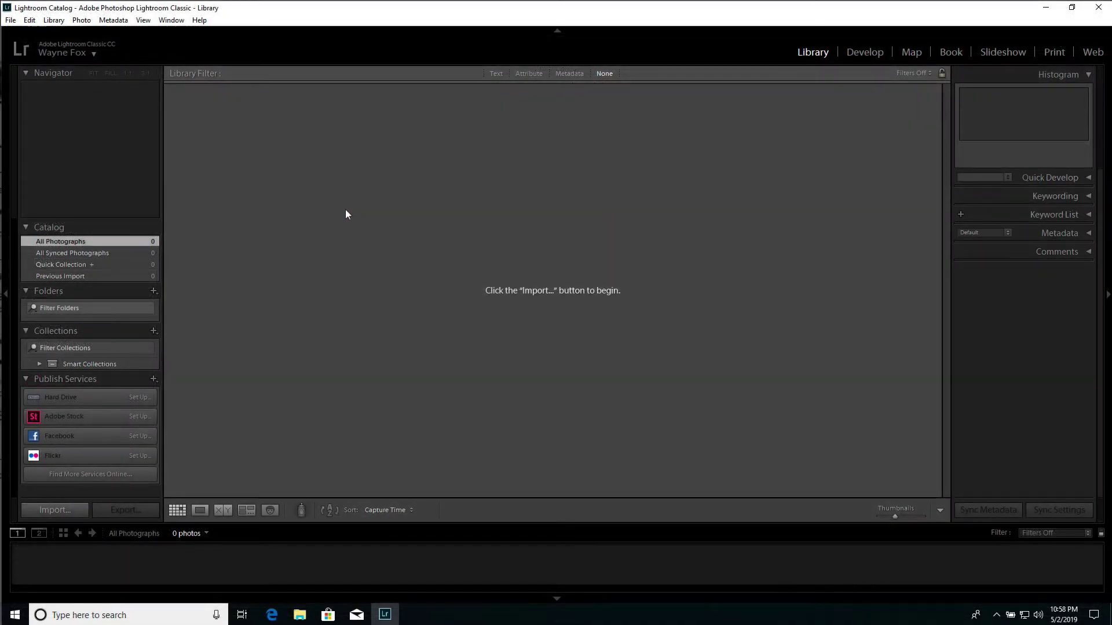
{"action": "left_click", "coordinate": [30, 20]}
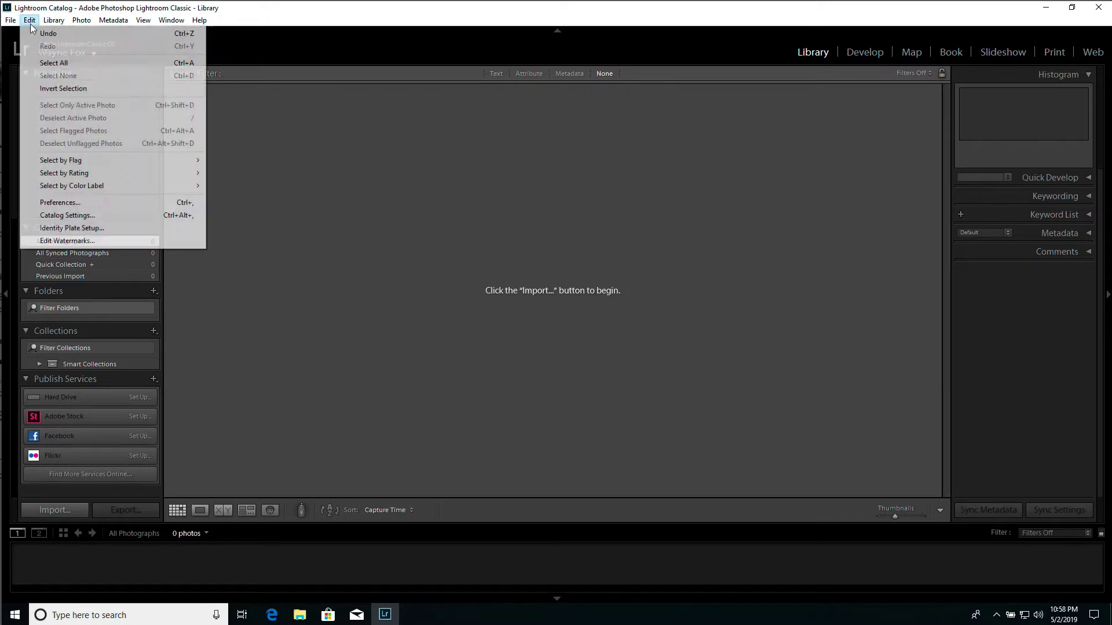
{"action": "left_click", "coordinate": [74, 203]}
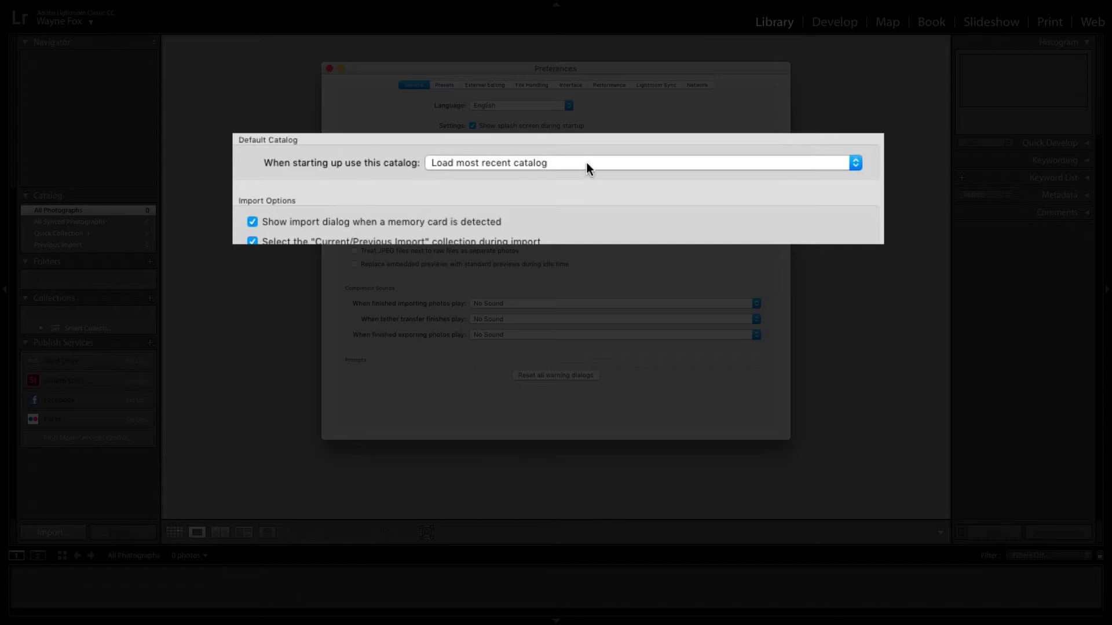
{"action": "left_click", "coordinate": [586, 164]}
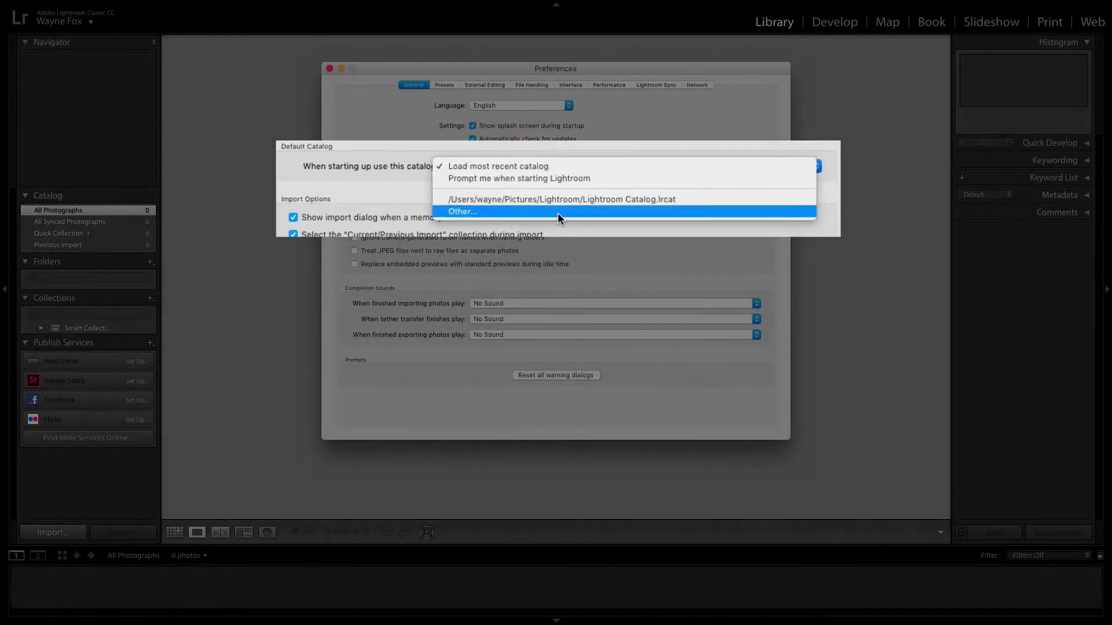
{"action": "left_click", "coordinate": [557, 211]}
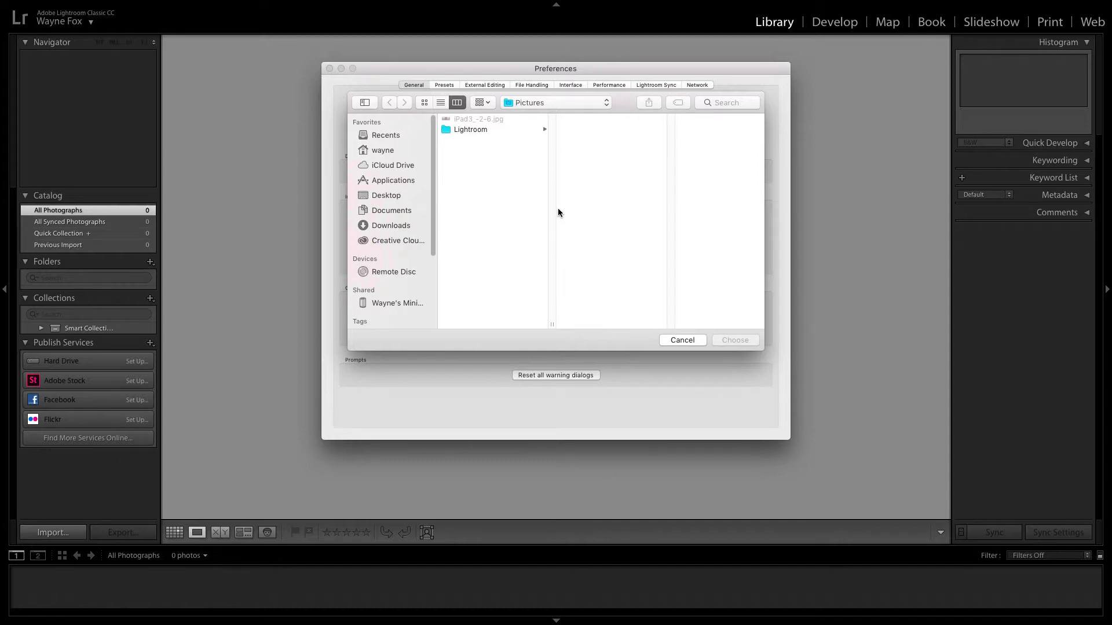
{"action": "left_click", "coordinate": [676, 342]}
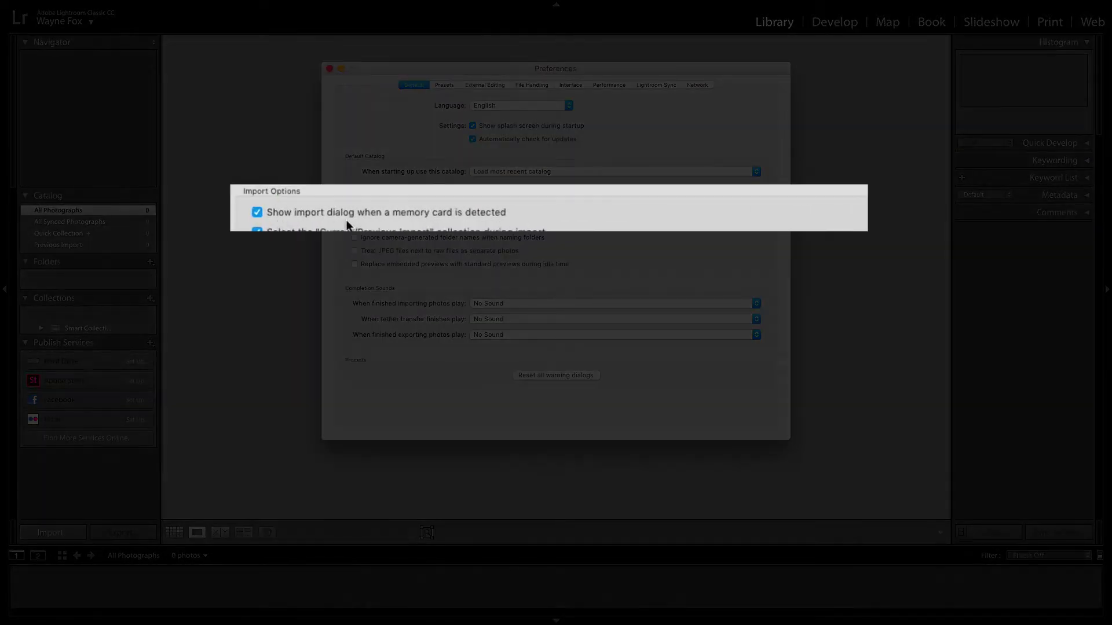
Step: Uncheck 'Show import dialog when a memory card is detected' in General preferences
{"action": "left_click", "coordinate": [258, 213]}
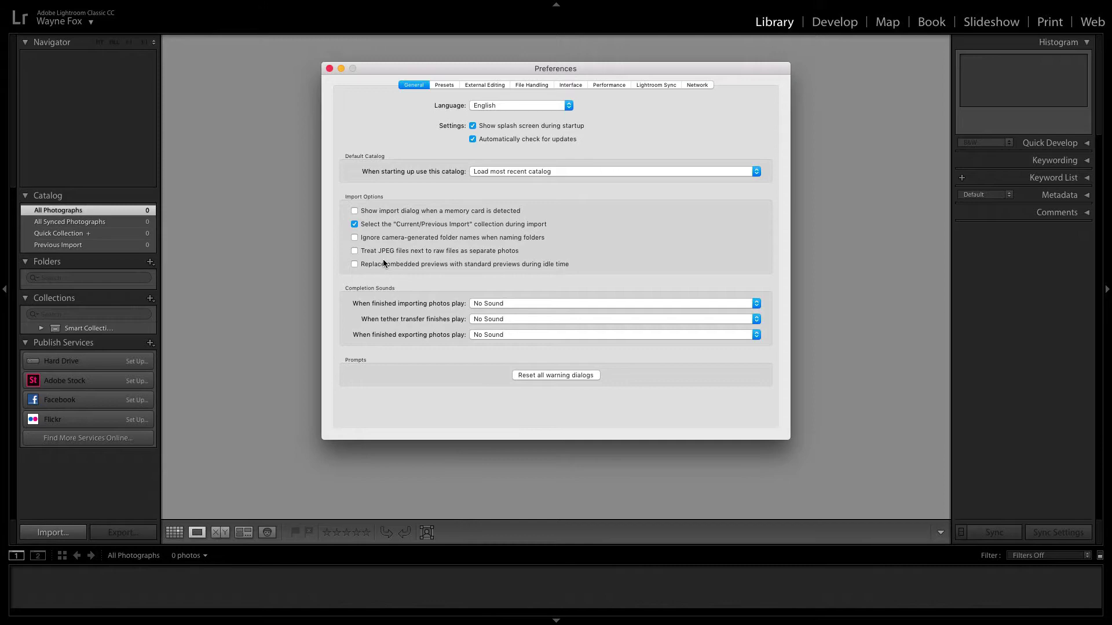
Step: Switch to the Presets preferences to see where presets are stored
{"action": "left_click", "coordinate": [452, 84]}
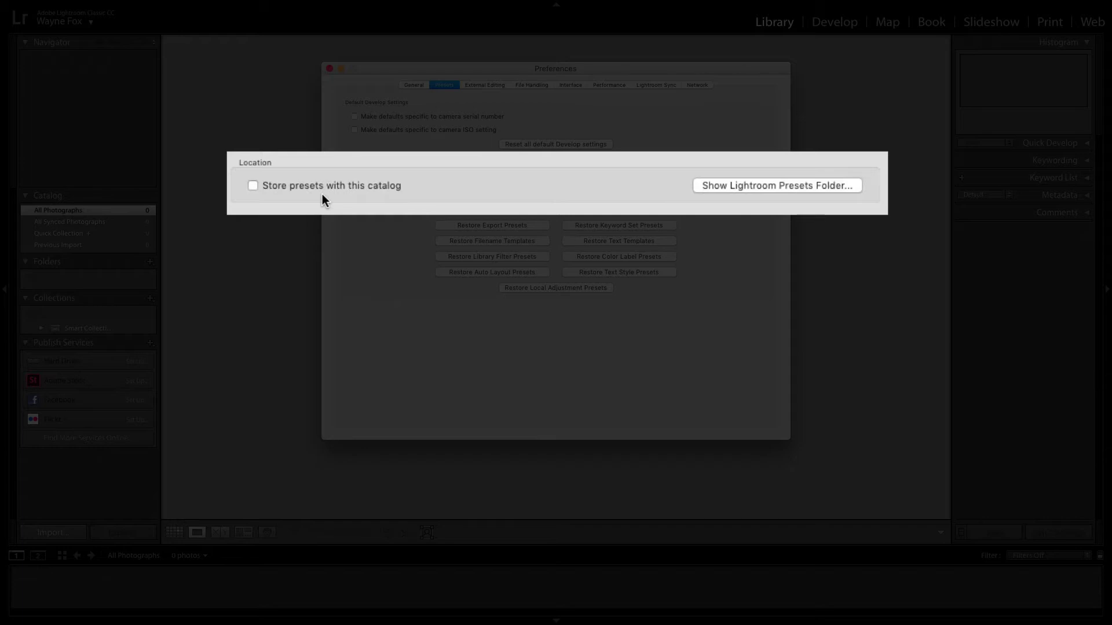
Step: In External Editing, try AdobeRGB (1998) color space and 8 bits/component for Photoshop edits
{"action": "left_click", "coordinate": [480, 87]}
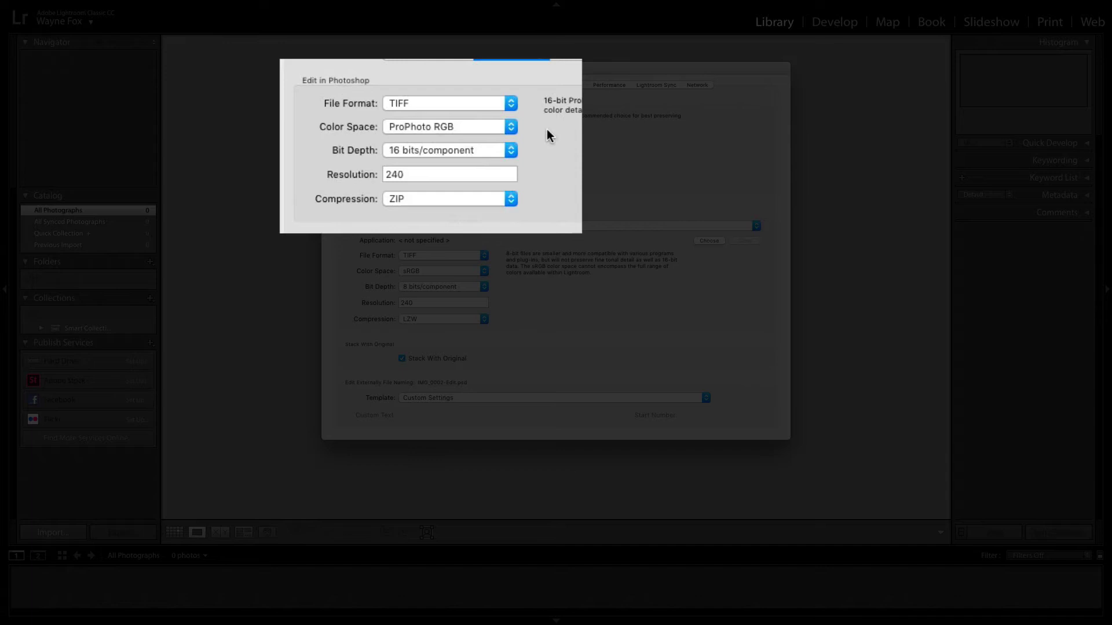
{"action": "left_click", "coordinate": [456, 126]}
{"action": "left_click", "coordinate": [457, 137]}
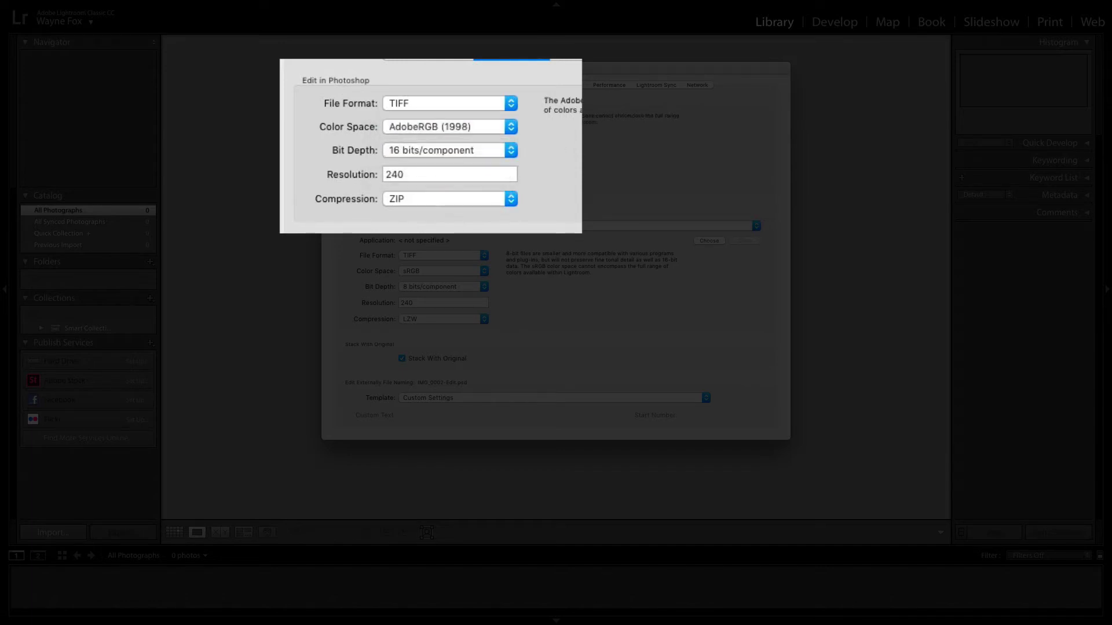
{"action": "left_click", "coordinate": [471, 151]}
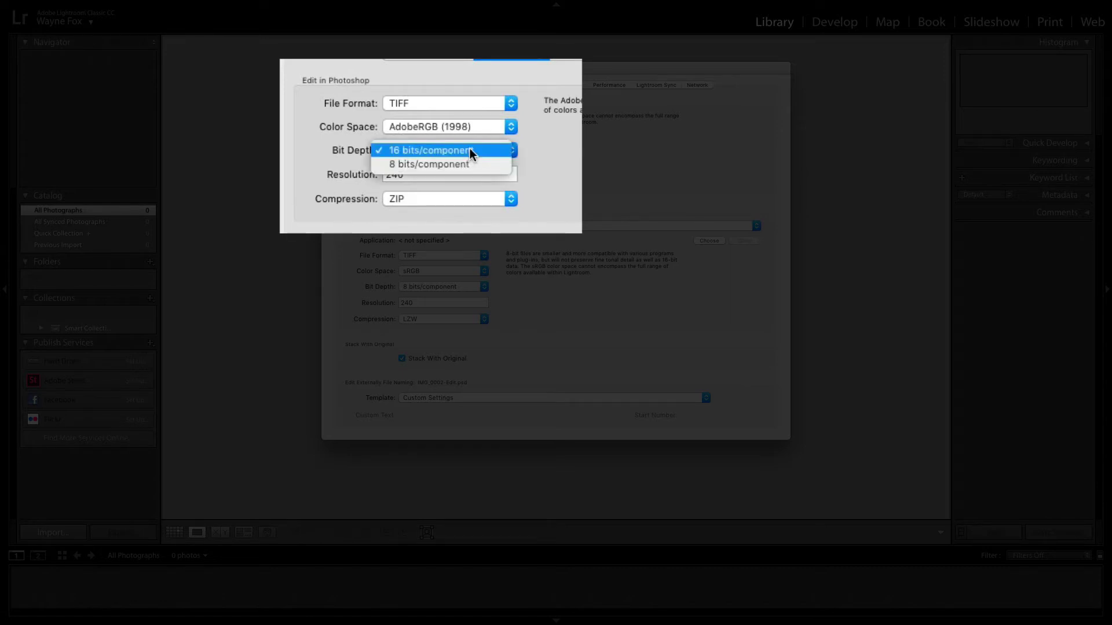
{"action": "left_click", "coordinate": [469, 163]}
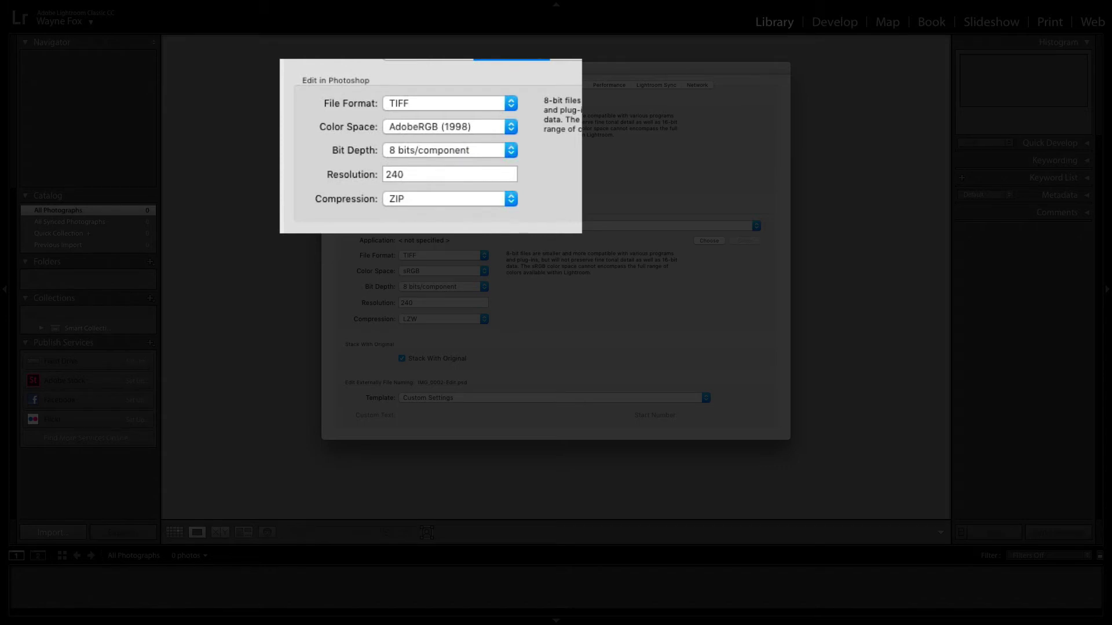
Step: Set Photoshop edits to ProPhoto RGB, 16 bits/component, and resolution 360
{"action": "left_click", "coordinate": [469, 127]}
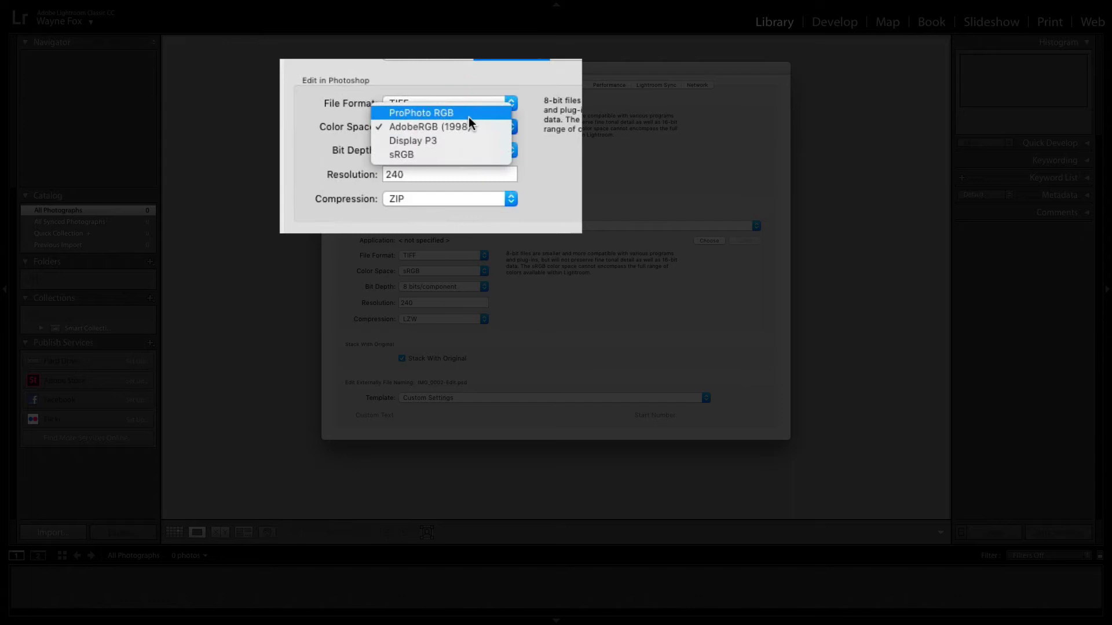
{"action": "left_click", "coordinate": [468, 115]}
{"action": "left_click", "coordinate": [471, 153]}
{"action": "left_click", "coordinate": [469, 131]}
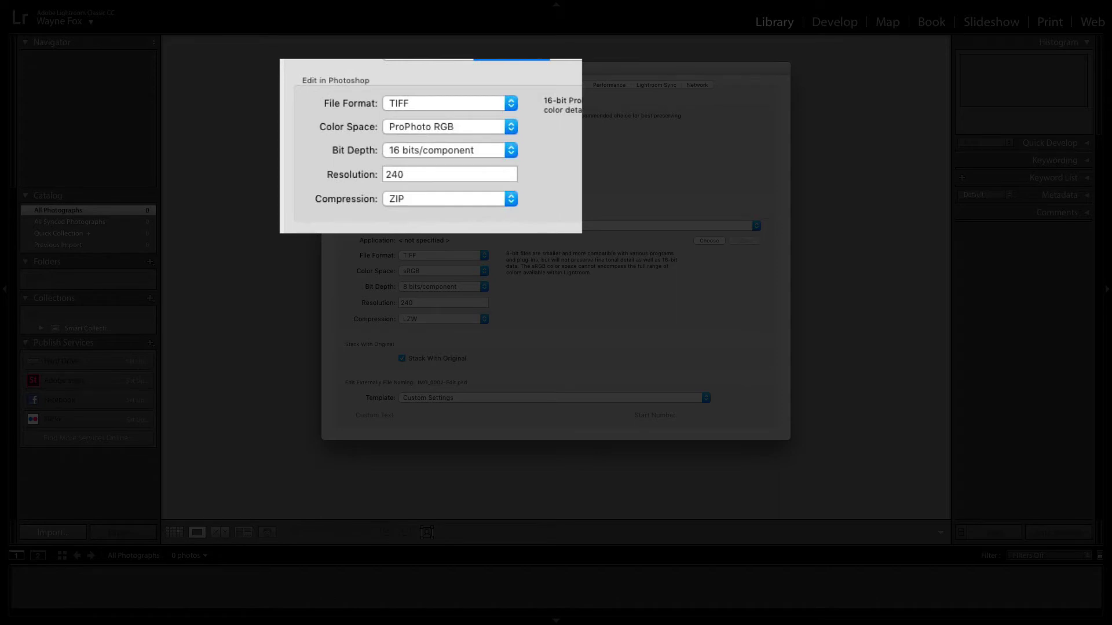
{"action": "double_click", "coordinate": [422, 176]}
{"action": "type", "text": "360"}
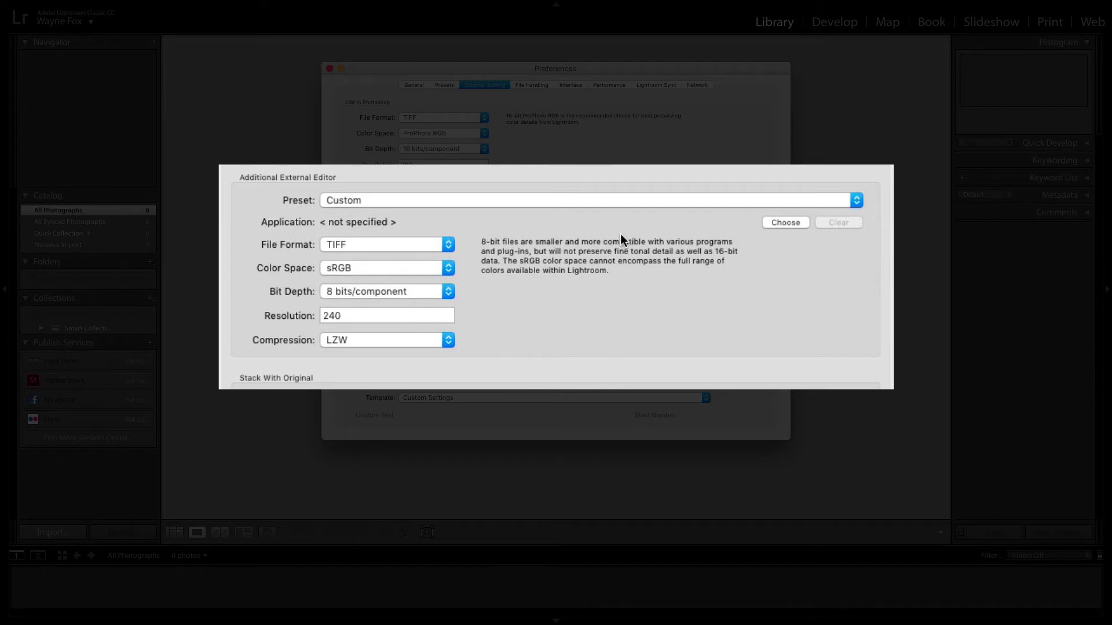
{"action": "left_click", "coordinate": [554, 203]}
{"action": "left_click", "coordinate": [554, 202]}
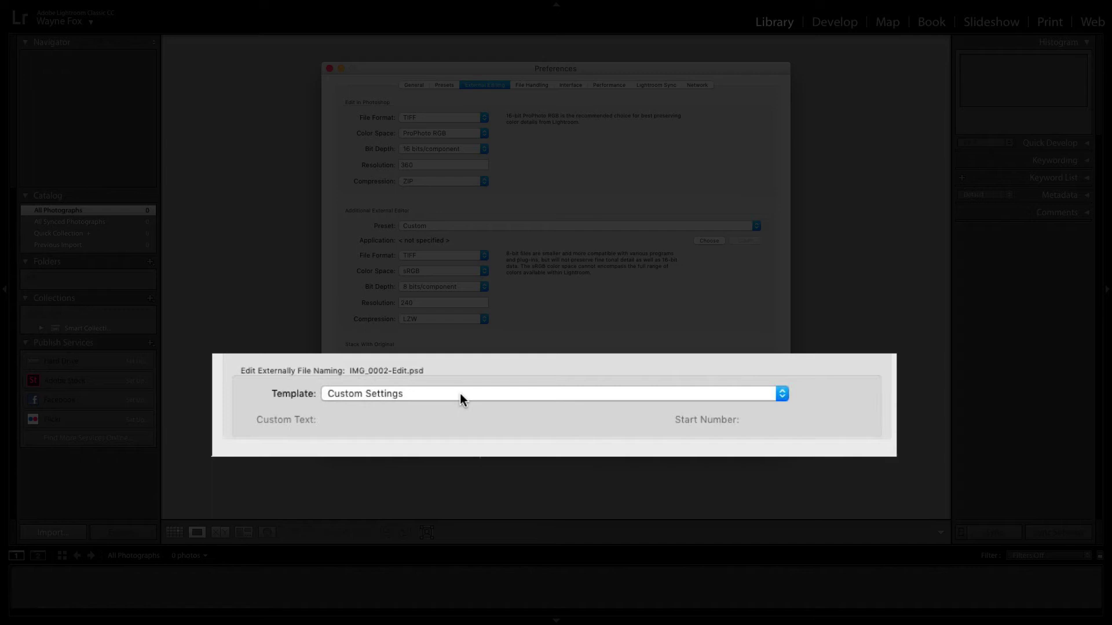
Step: Change the edited-copy filename template suffix from '-Edit' to '-PS', then show File Handling preferences
{"action": "left_click", "coordinate": [460, 394]}
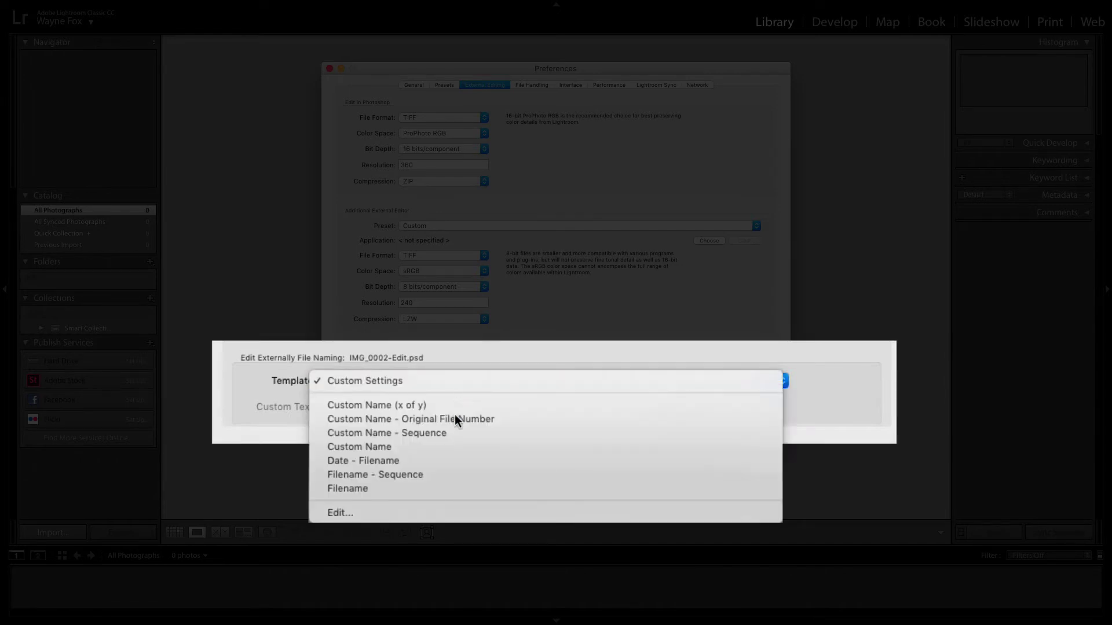
{"action": "left_click", "coordinate": [437, 512]}
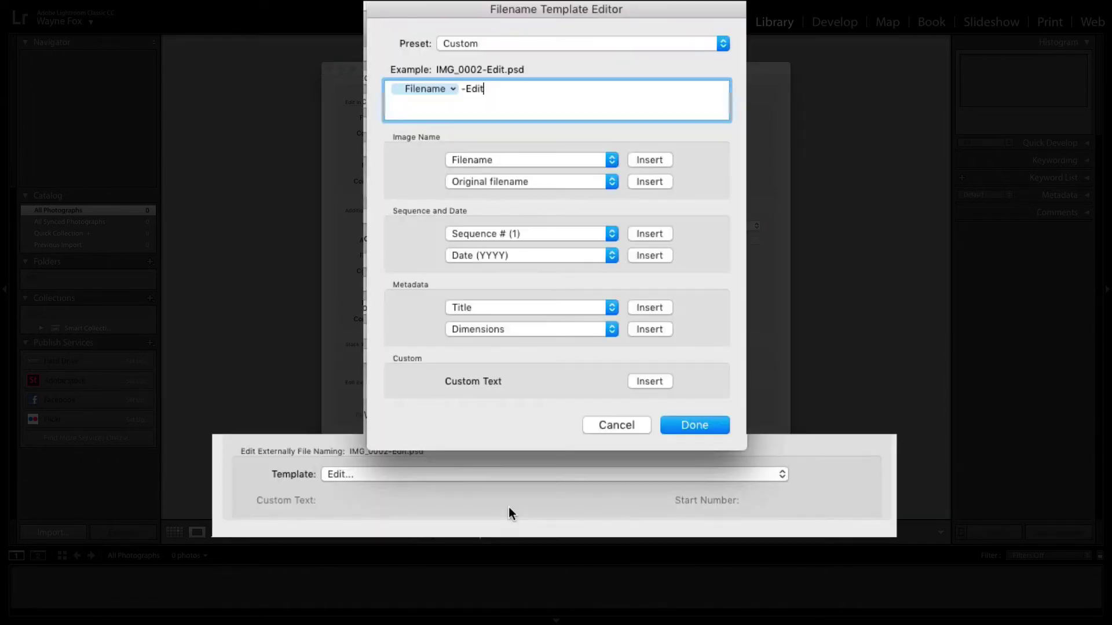
{"action": "key", "text": "BackSpace"}
{"action": "key", "text": "BackSpace"}
{"action": "key", "text": "BackSpace"}
{"action": "key", "text": "BackSpace"}
{"action": "type", "text": "0"}
{"action": "key", "text": "BackSpace"}
{"action": "type", "text": "PS"}
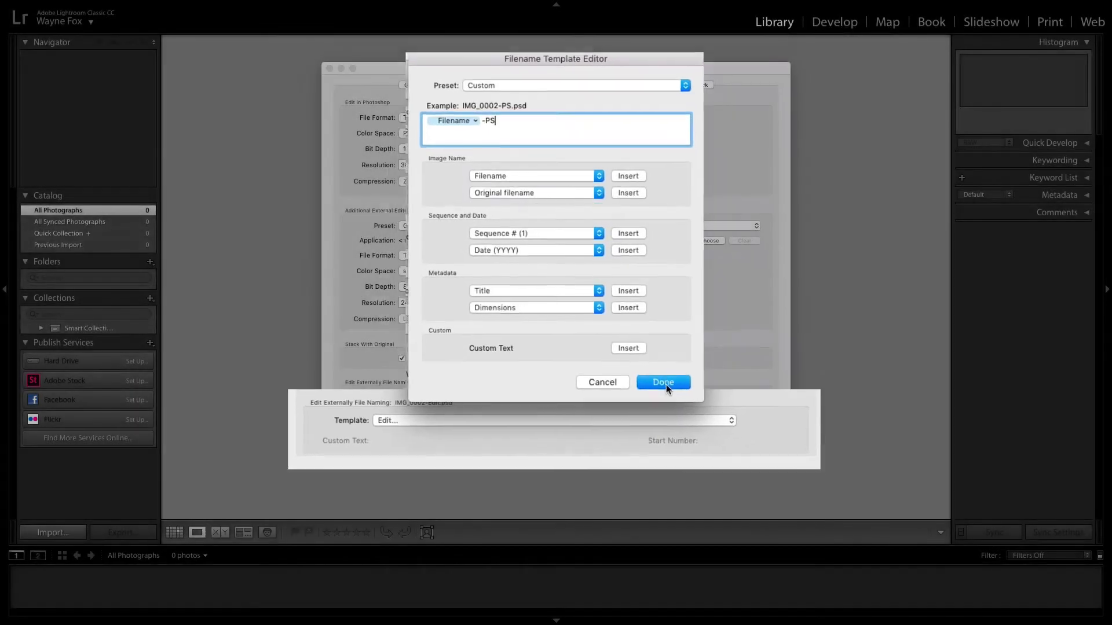
{"action": "left_click", "coordinate": [666, 383]}
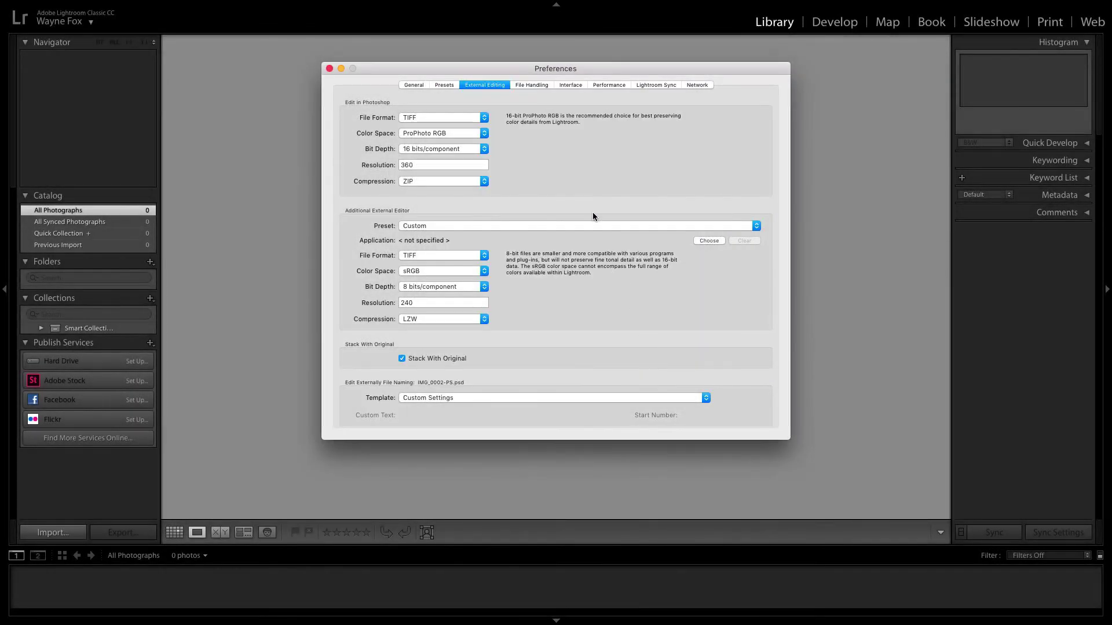
{"action": "left_click", "coordinate": [531, 86]}
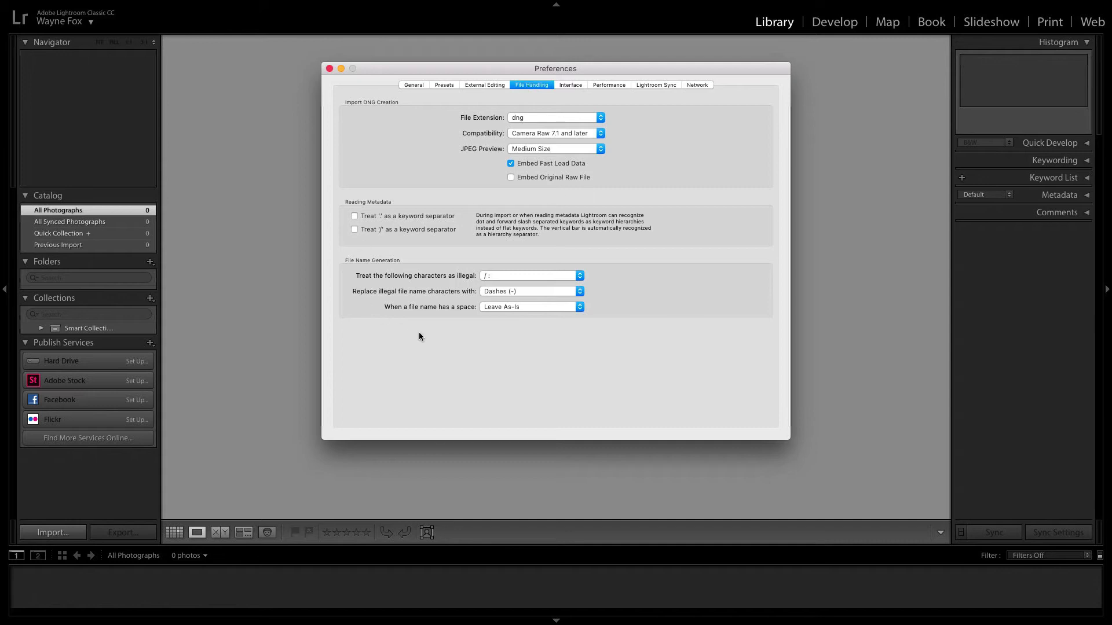
Step: In Interface preferences, set panel End Marks to Small Flourish and reveal the Panel End Marks folder
{"action": "left_click", "coordinate": [574, 86]}
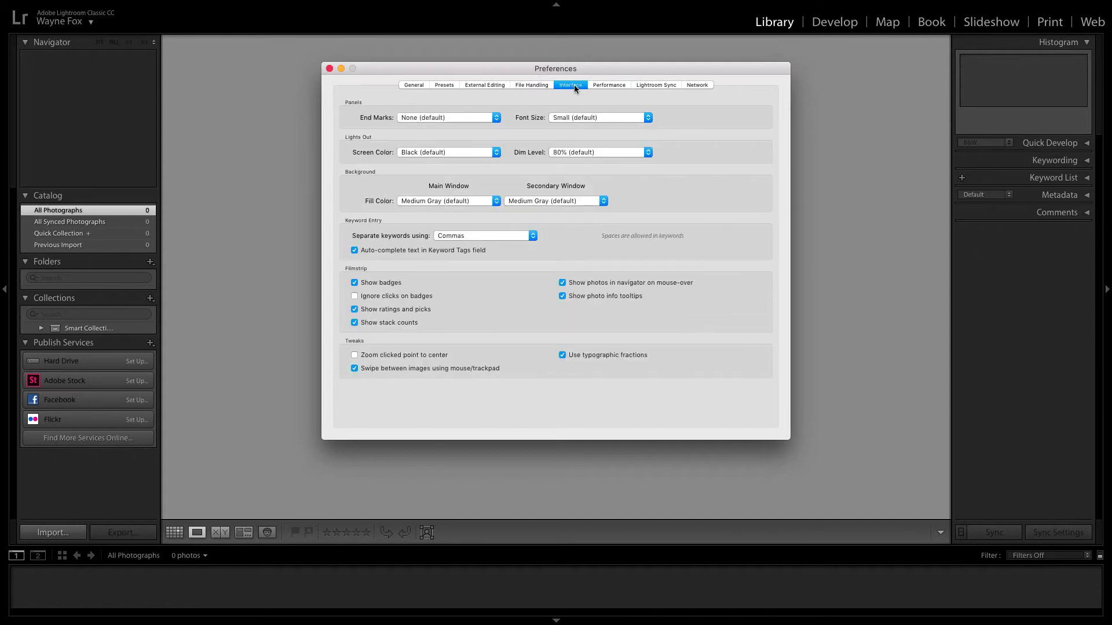
{"action": "left_click", "coordinate": [443, 117]}
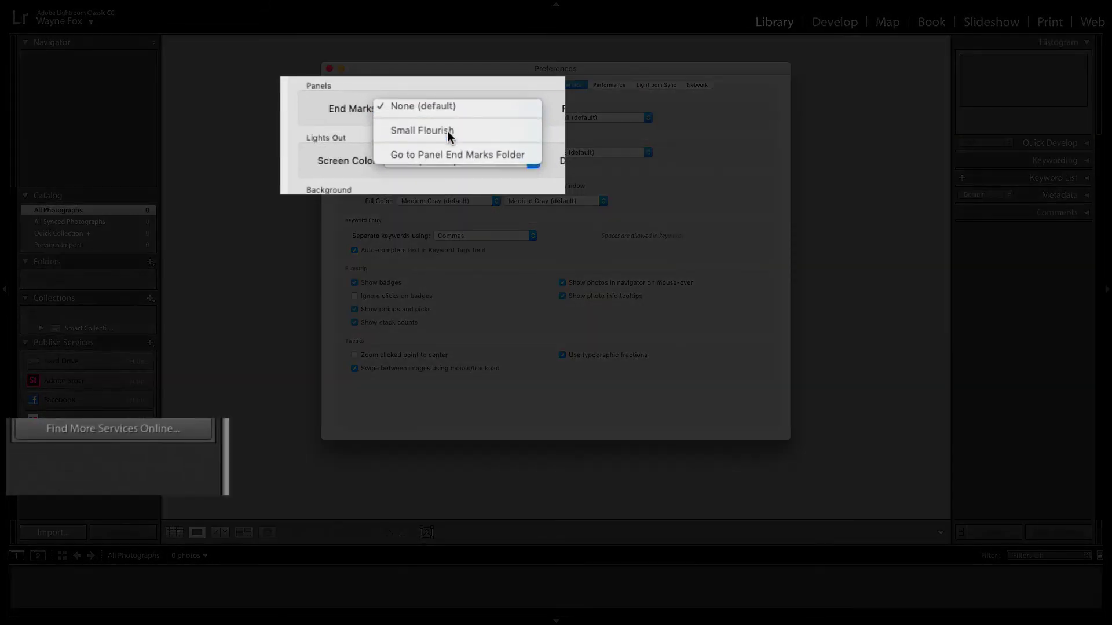
{"action": "left_click", "coordinate": [447, 132]}
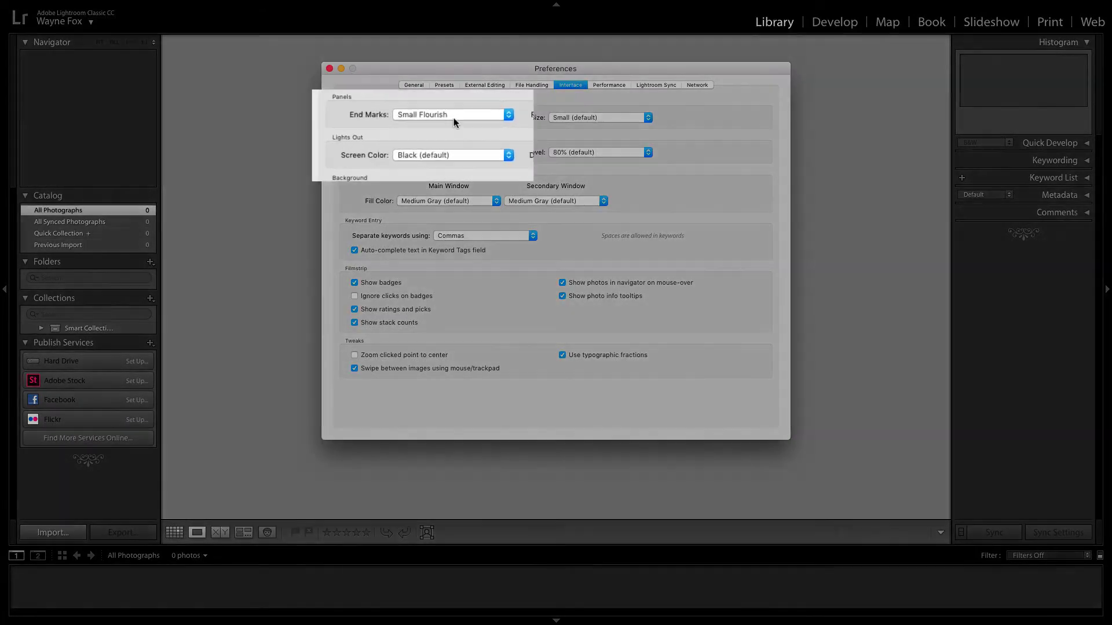
{"action": "left_click", "coordinate": [456, 115]}
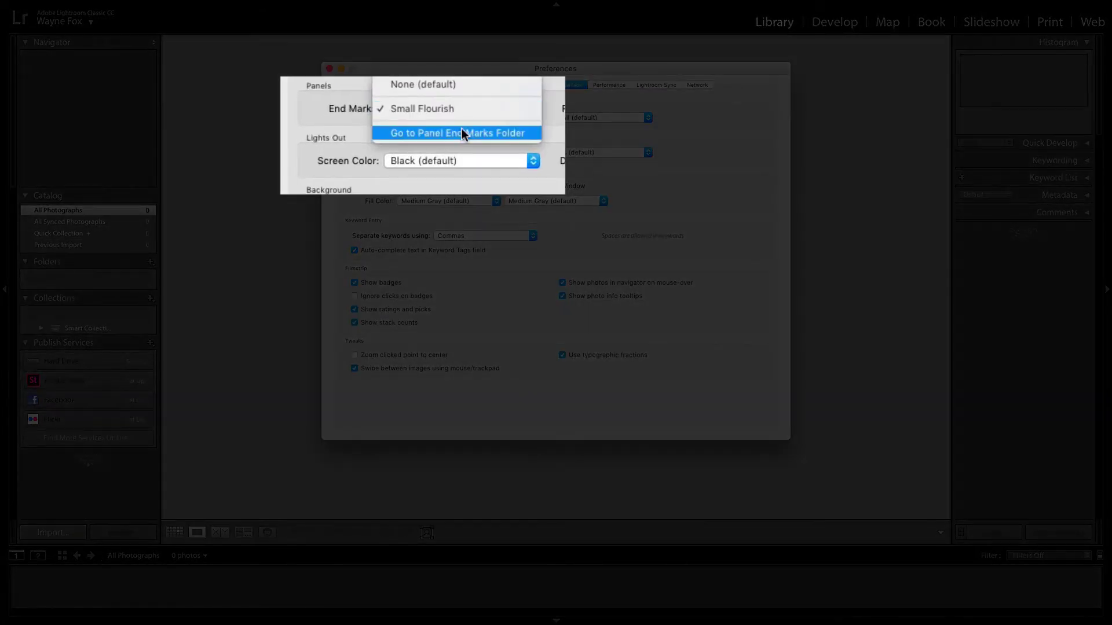
{"action": "left_click", "coordinate": [461, 133]}
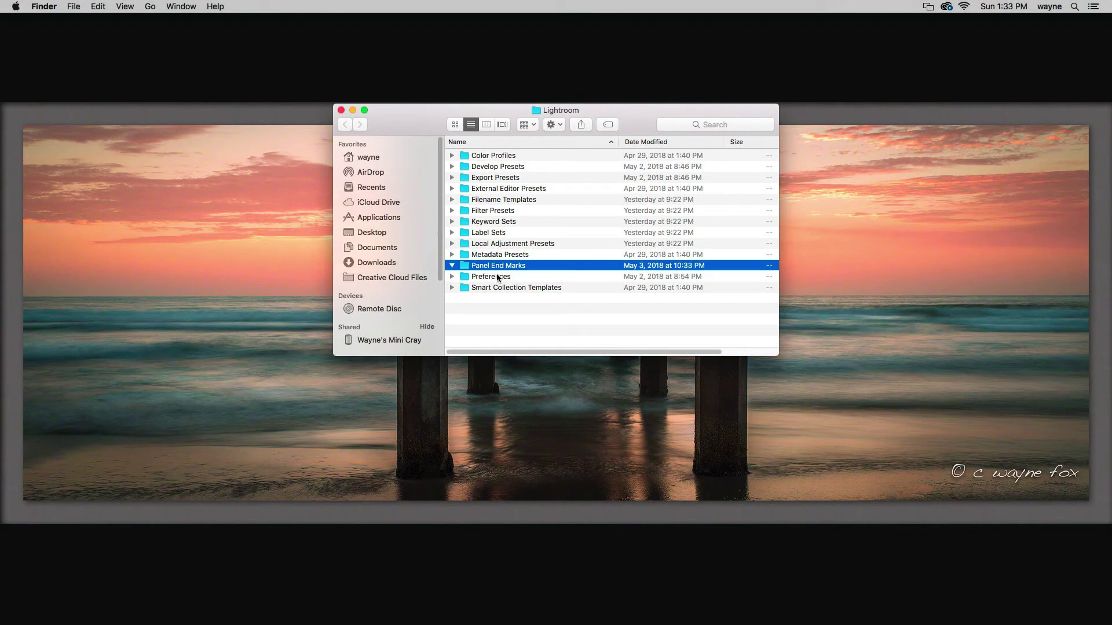
{"action": "double_click", "coordinate": [469, 267]}
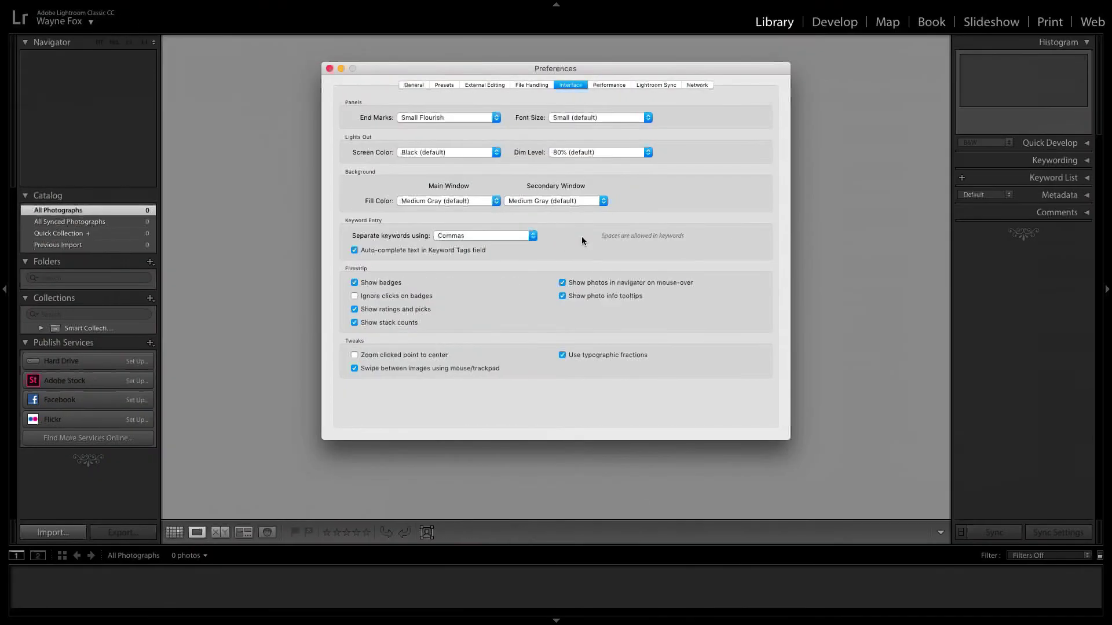
Step: Keep the Small Flourish end mark and set the panel Font Size to Large
{"action": "left_click", "coordinate": [420, 118]}
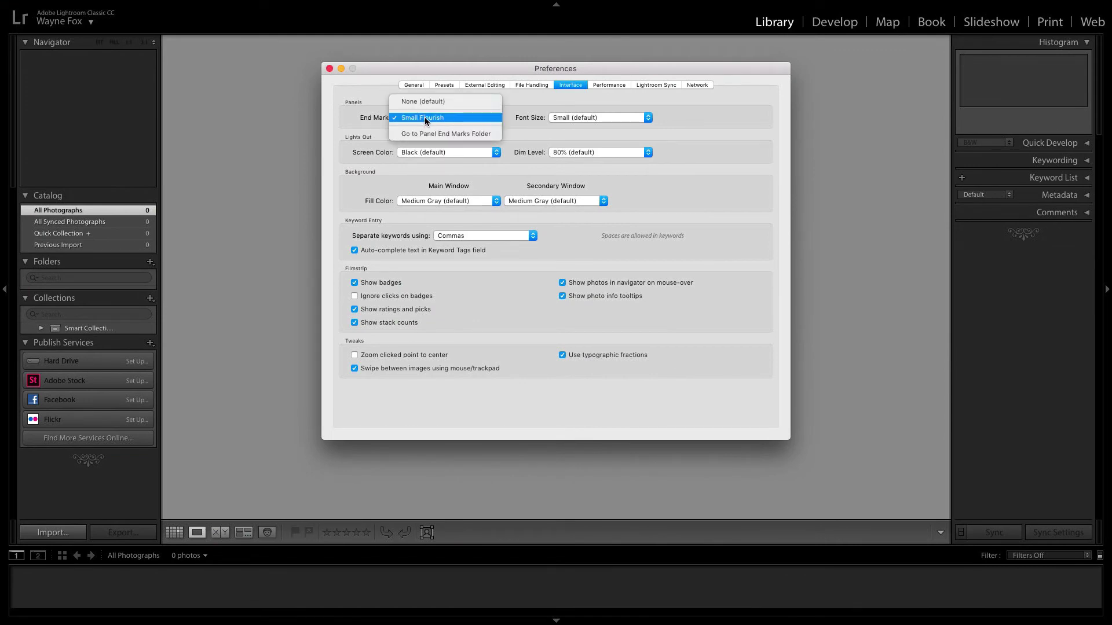
{"action": "left_click", "coordinate": [474, 117]}
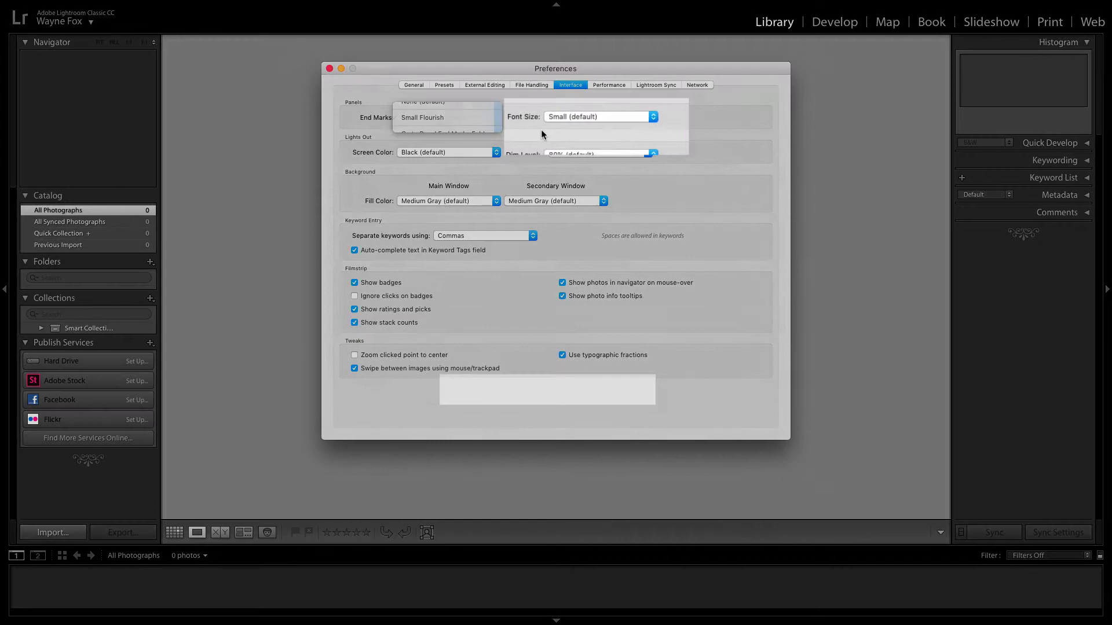
{"action": "left_click", "coordinate": [591, 118]}
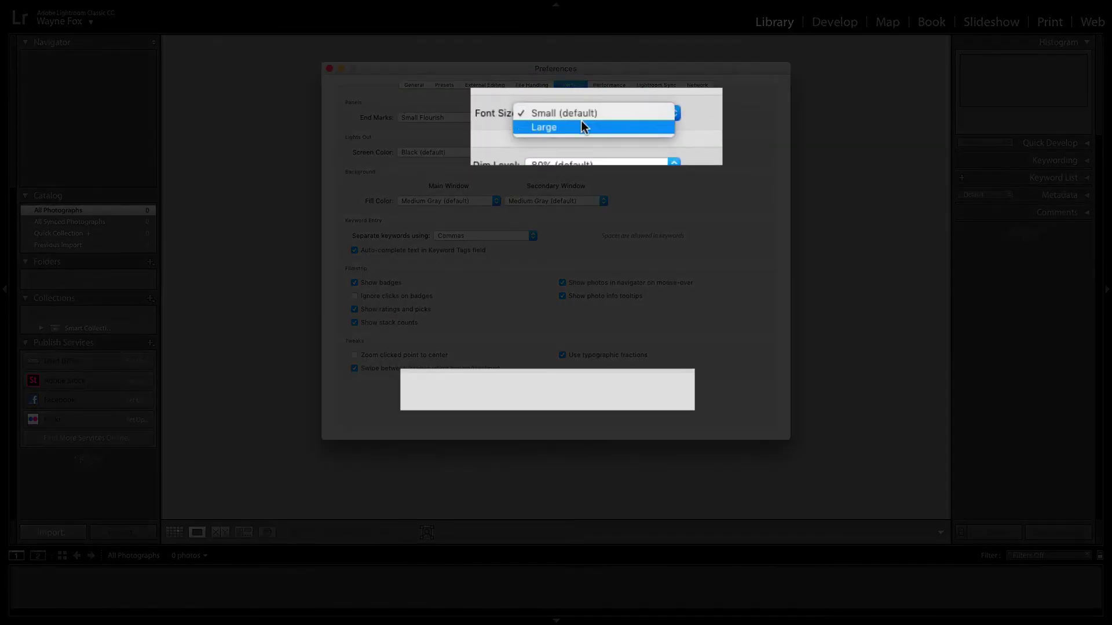
{"action": "left_click", "coordinate": [582, 123]}
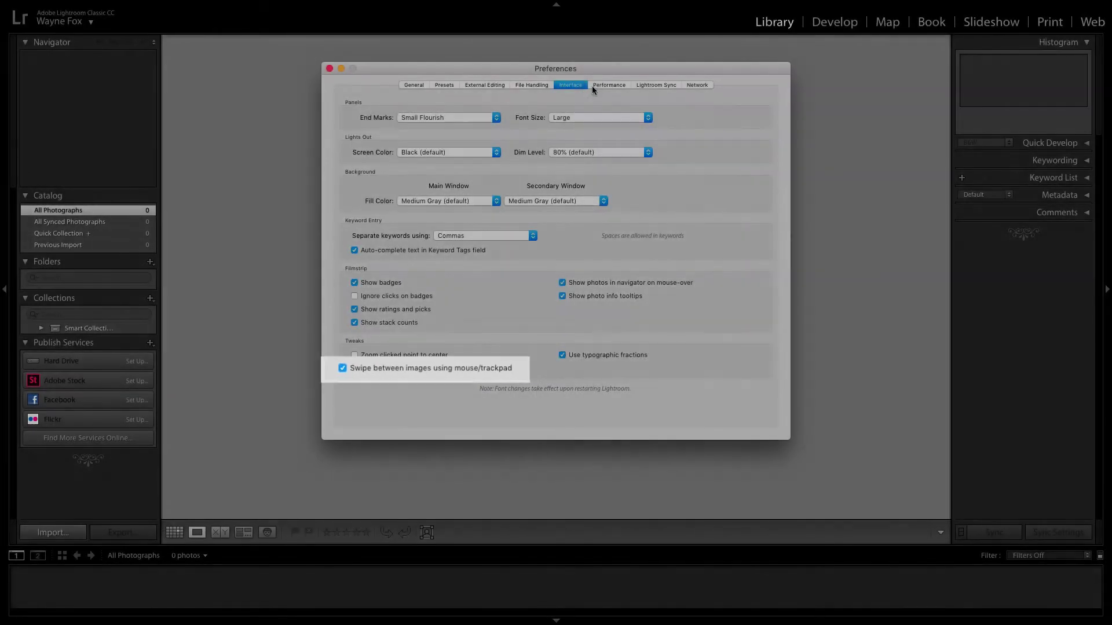
Step: Show the Performance preferences with graphics processor and cache settings
{"action": "left_click", "coordinate": [600, 86]}
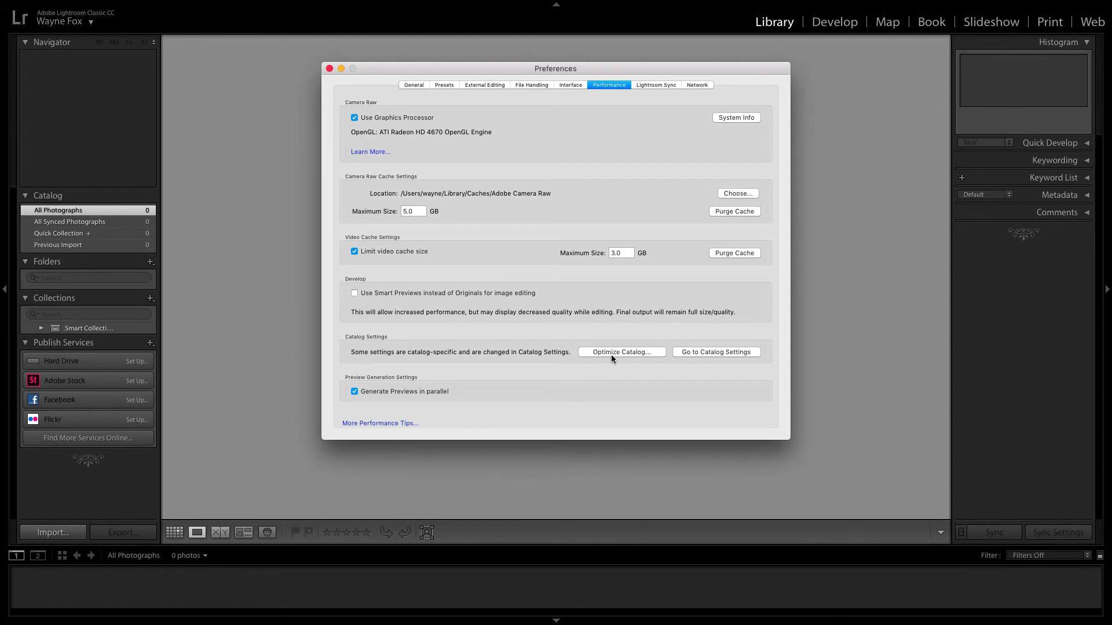
Step: Look through the Lightroom Sync and Network preferences, ending on the Performance preferences
{"action": "left_click", "coordinate": [652, 85]}
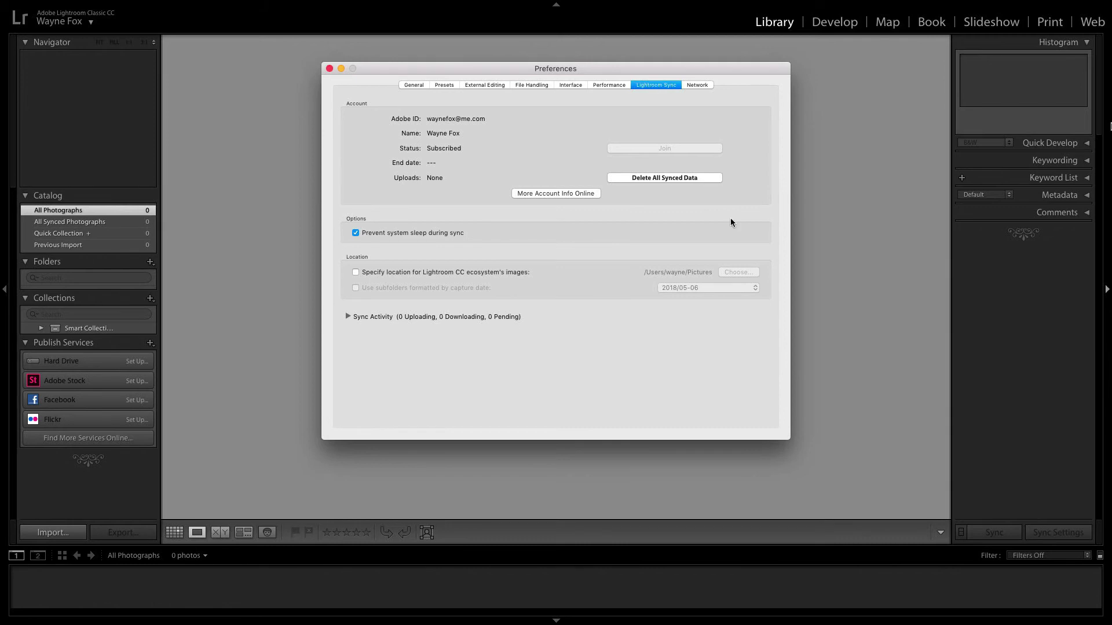
{"action": "left_click", "coordinate": [696, 86]}
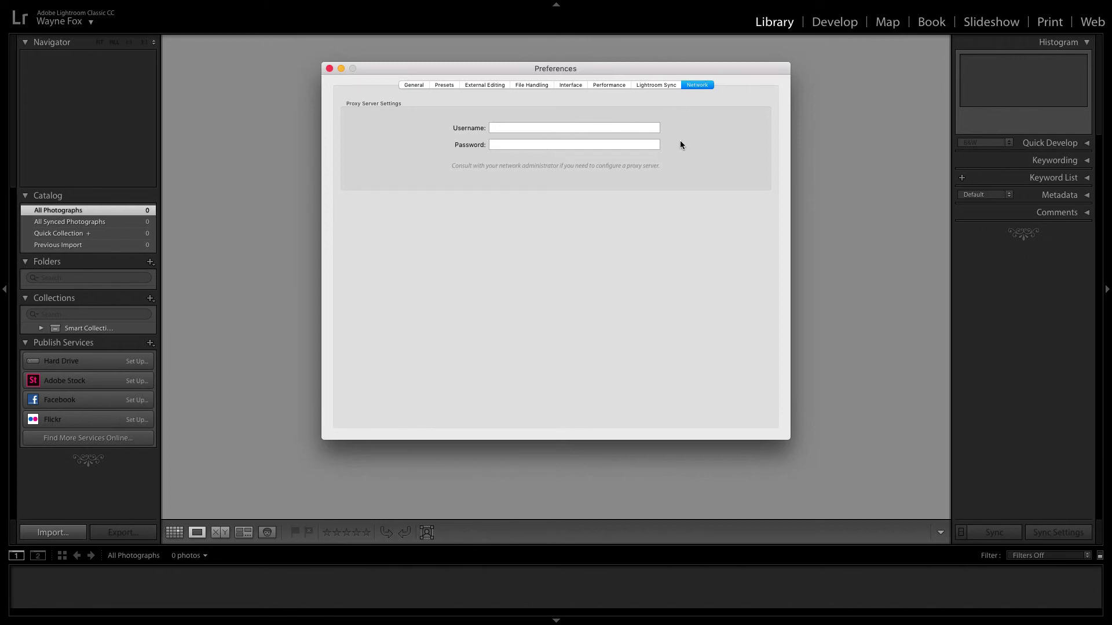
{"action": "left_click", "coordinate": [615, 87]}
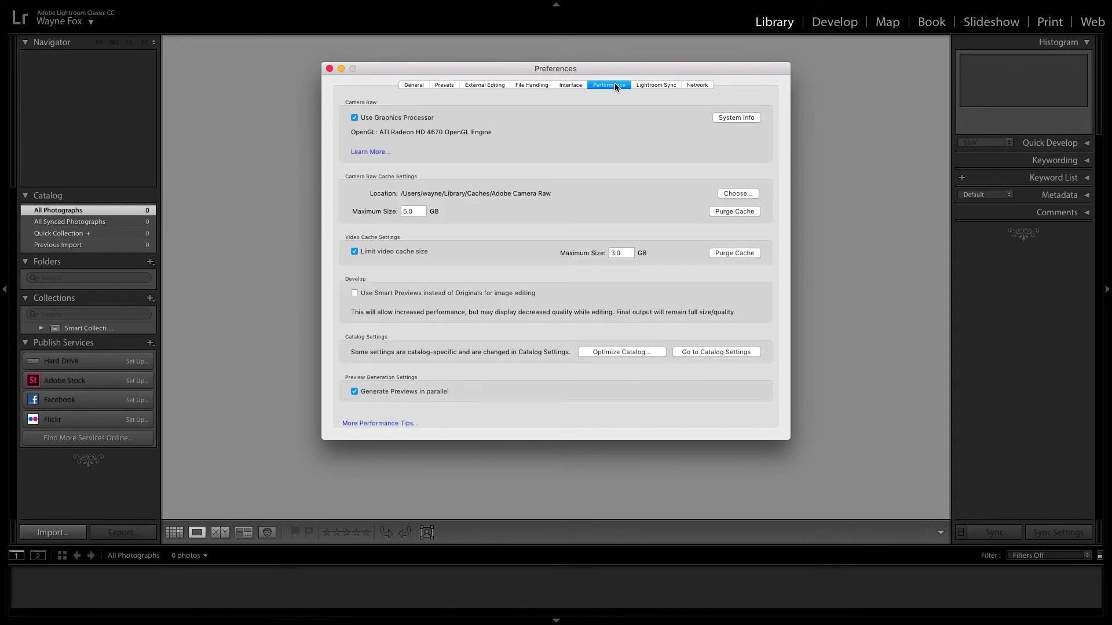
Step: In Catalog Settings' General tab, set Back up catalog to 'Once a week, when exiting Lightroom'
{"action": "left_click", "coordinate": [721, 354]}
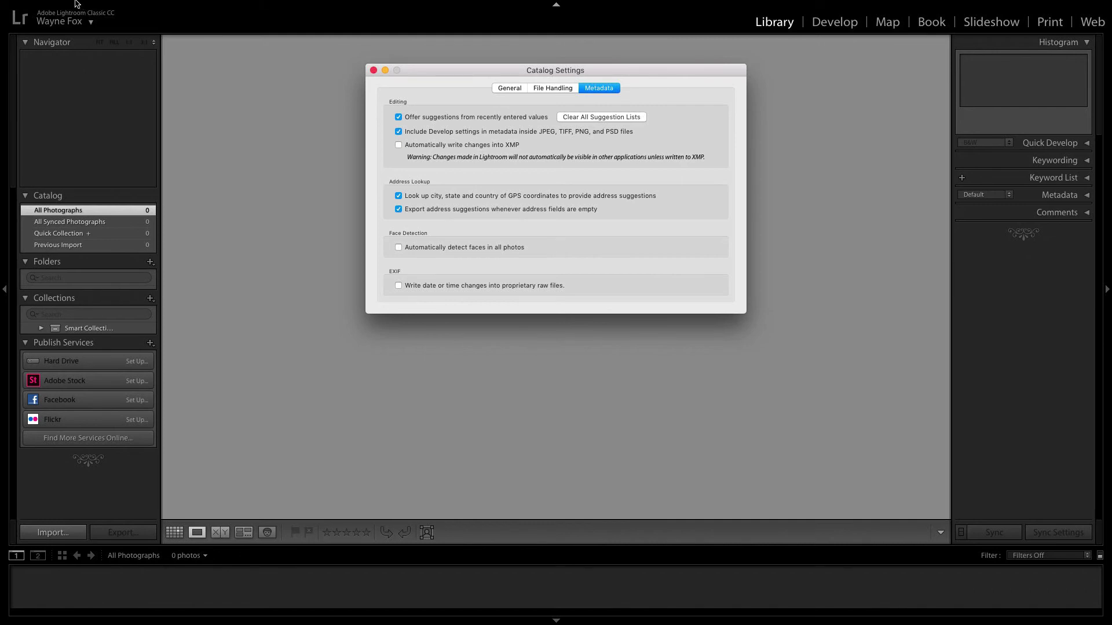
{"action": "left_click", "coordinate": [55, 6]}
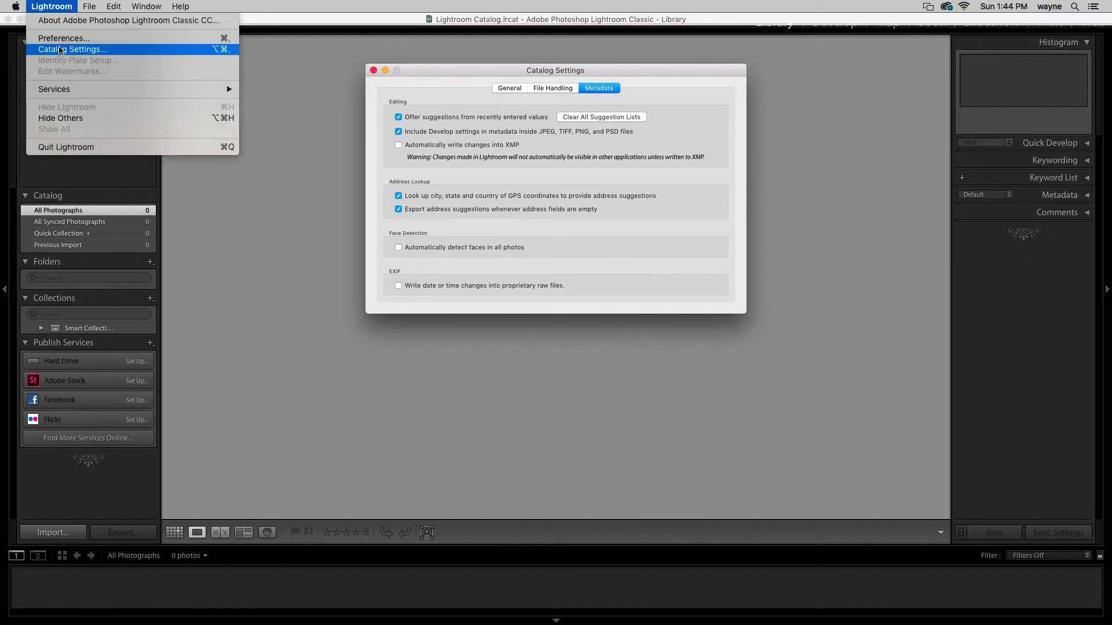
{"action": "left_click", "coordinate": [436, 77]}
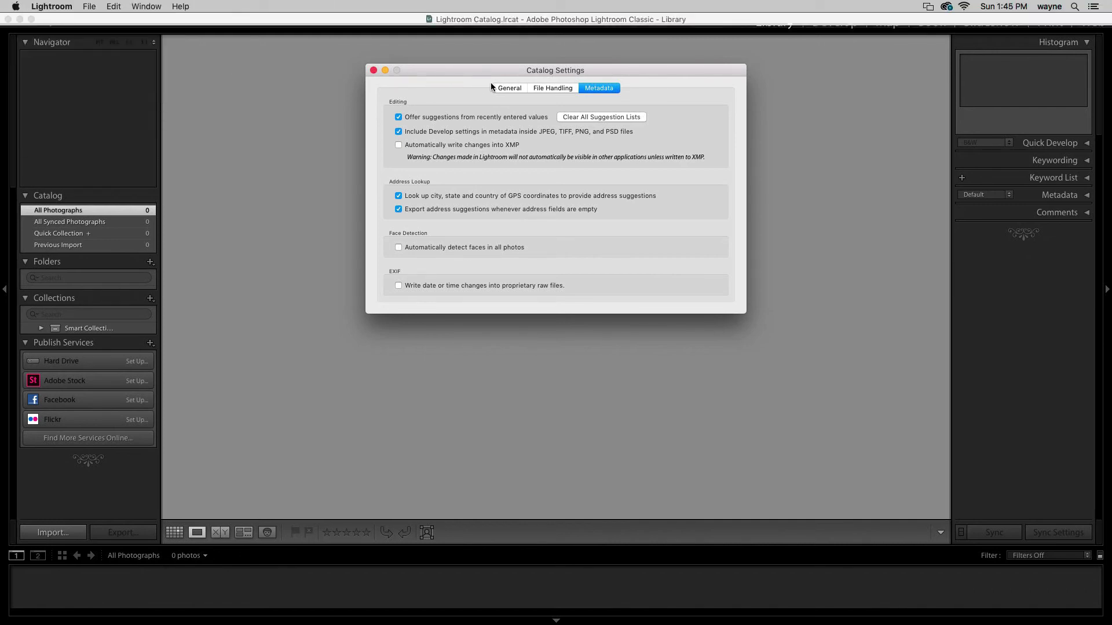
{"action": "left_click", "coordinate": [515, 89]}
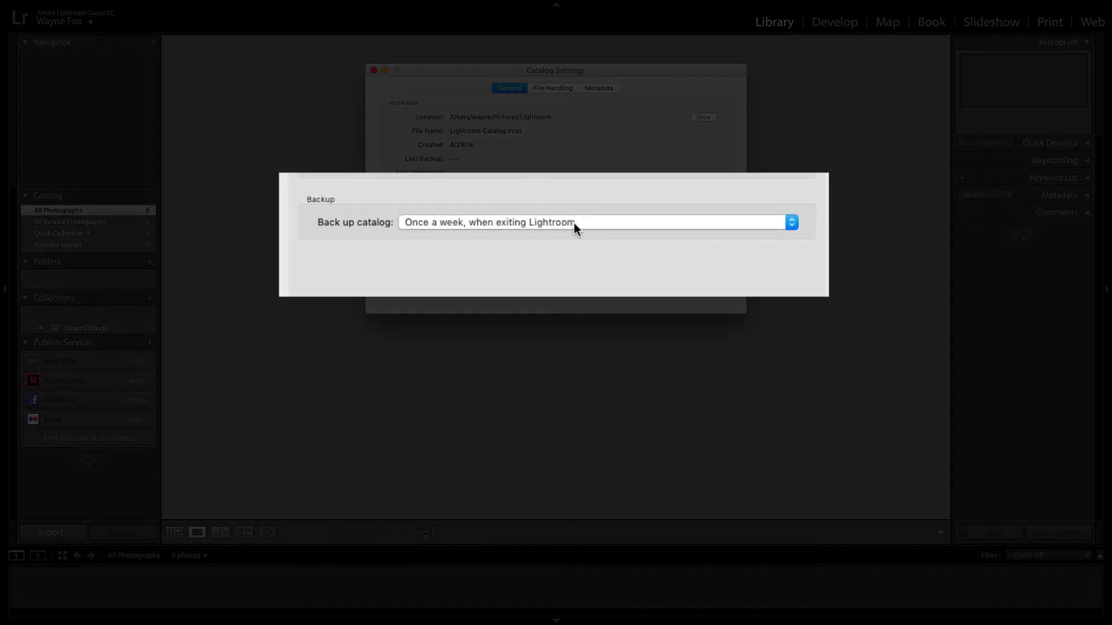
{"action": "left_click", "coordinate": [576, 223]}
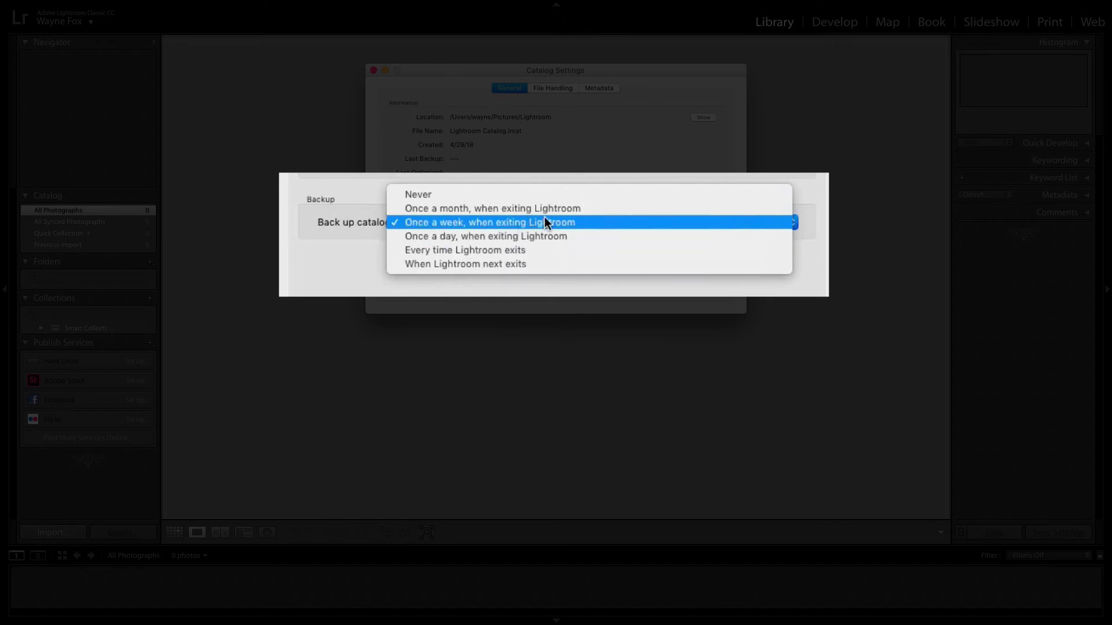
{"action": "left_click", "coordinate": [606, 221]}
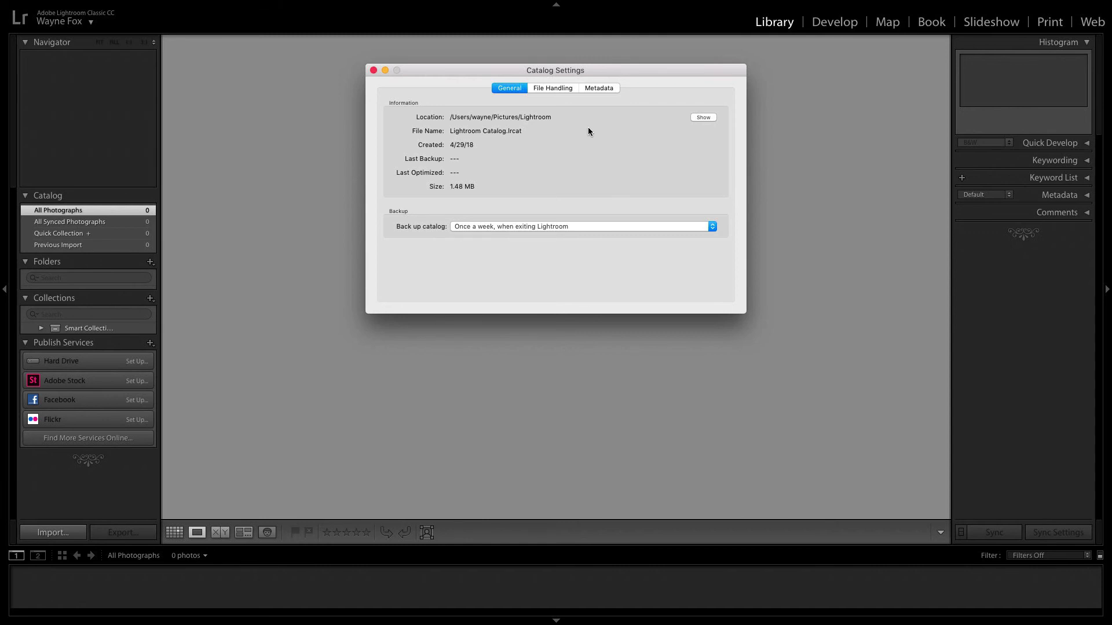
Step: On the File Handling tab, set Standard Preview Size to 2880 pixels and Preview Quality to High
{"action": "left_click", "coordinate": [552, 89]}
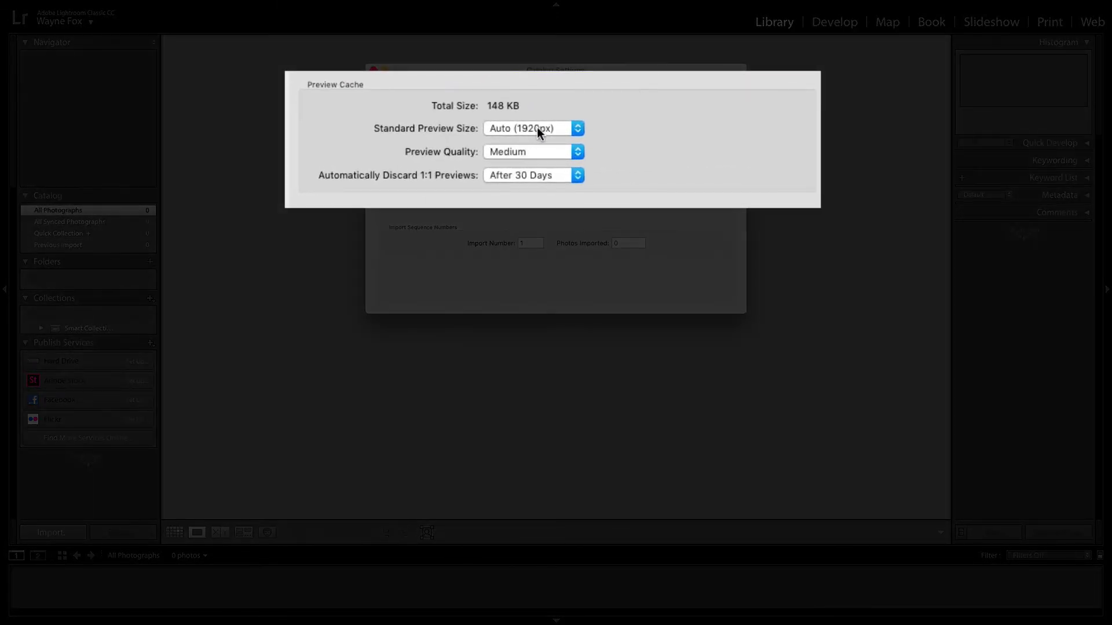
{"action": "left_click", "coordinate": [538, 126]}
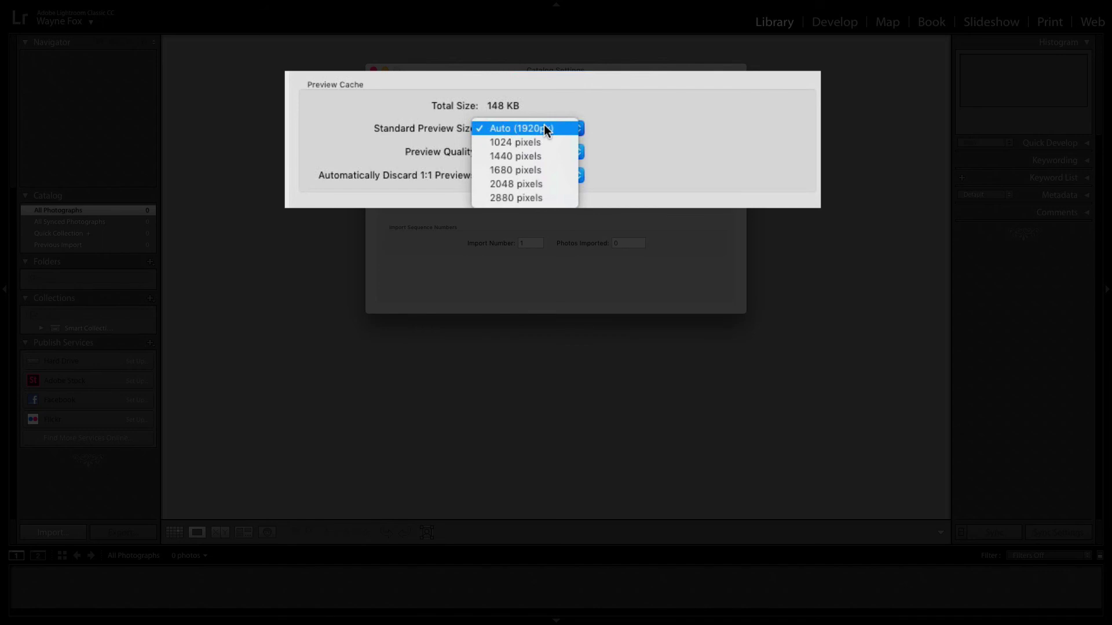
{"action": "left_click", "coordinate": [541, 198]}
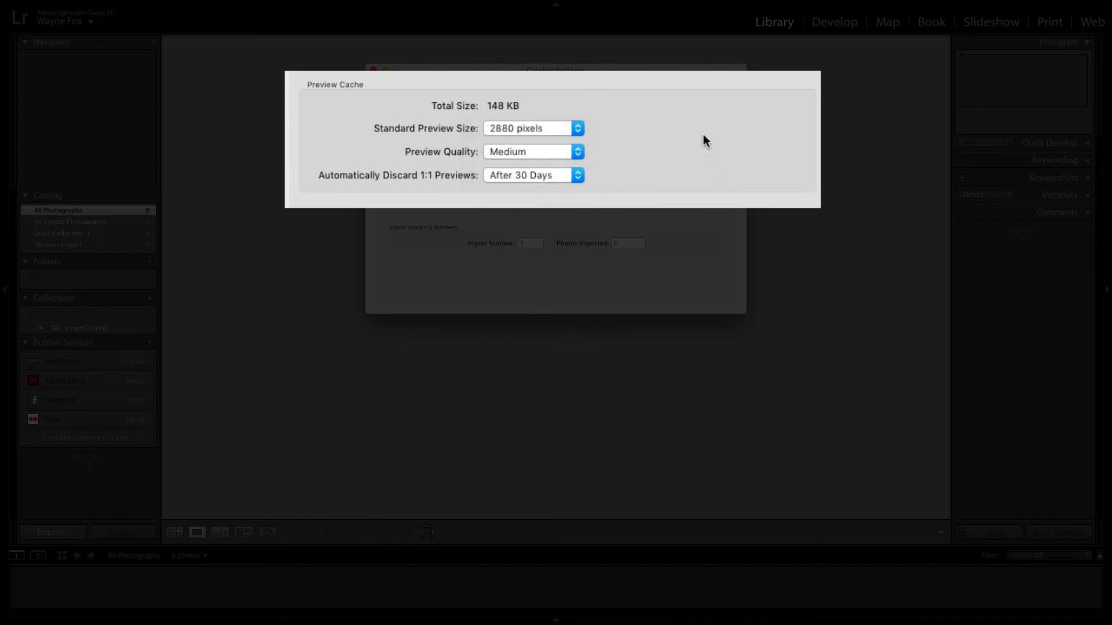
{"action": "left_click", "coordinate": [531, 154]}
{"action": "left_click", "coordinate": [528, 139]}
{"action": "left_click", "coordinate": [548, 127]}
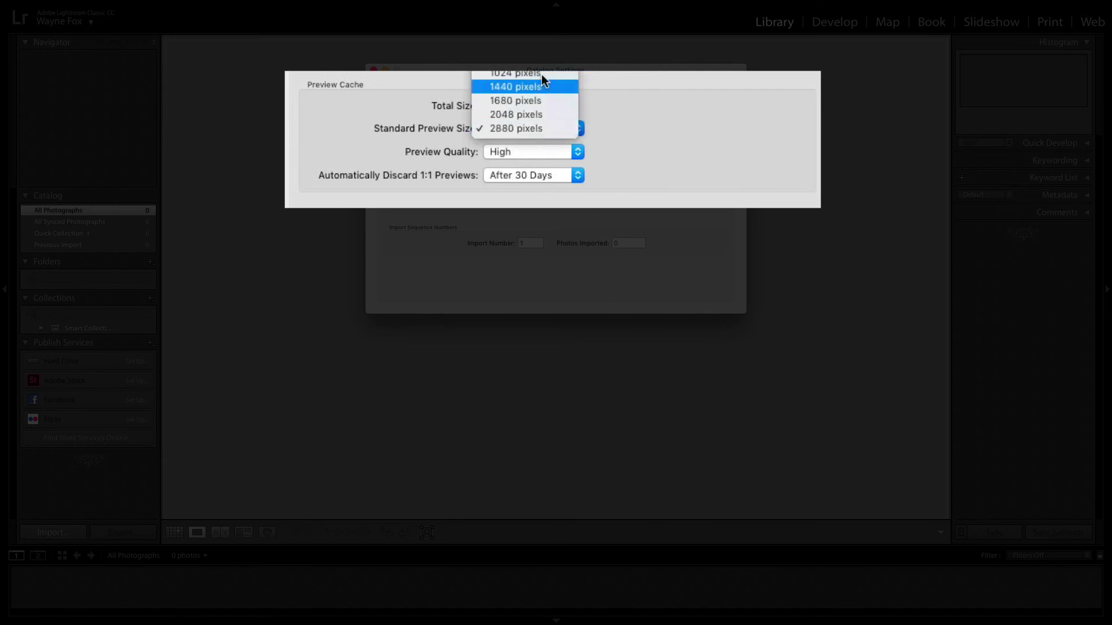
{"action": "left_click", "coordinate": [661, 154]}
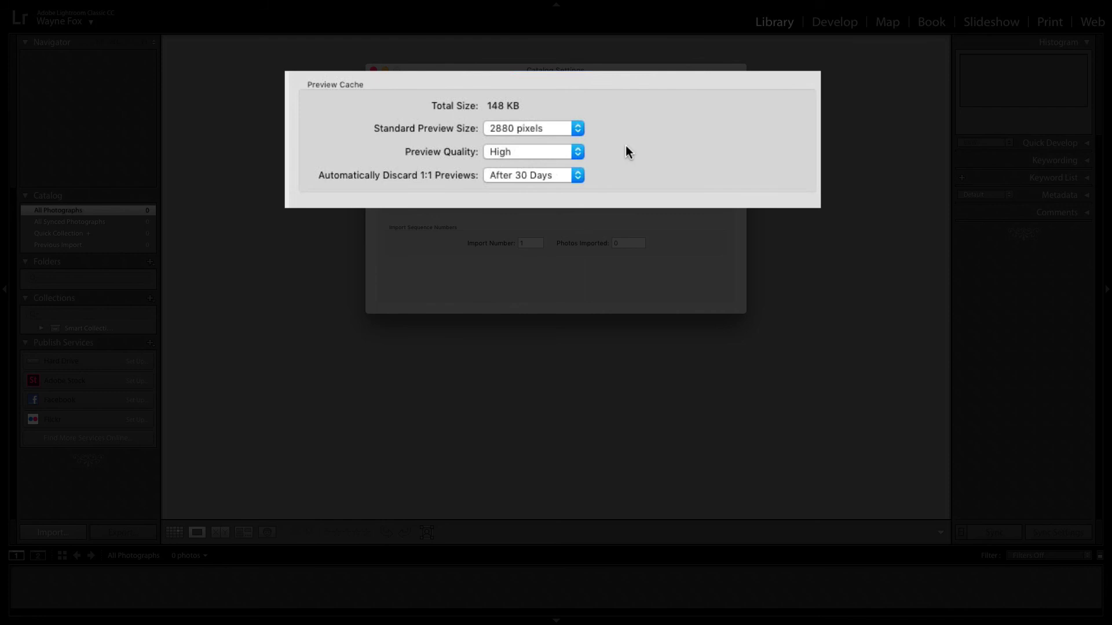
Step: Set Automatically Discard 1:1 Previews to Never
{"action": "left_click", "coordinate": [547, 174]}
{"action": "left_click", "coordinate": [544, 189]}
{"action": "left_click", "coordinate": [530, 175]}
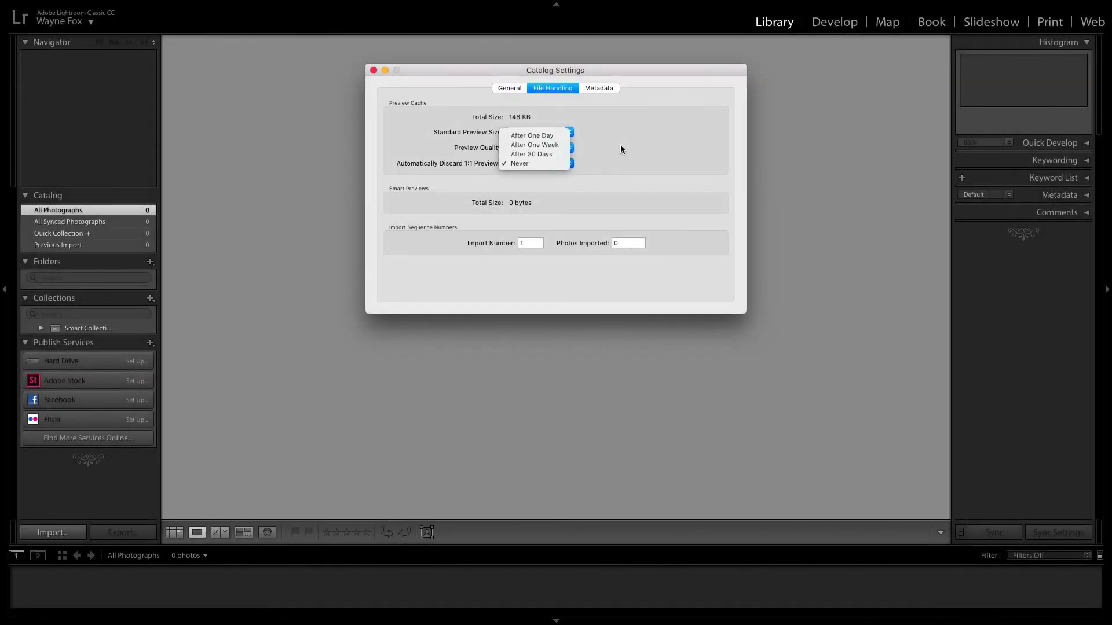
{"action": "left_click", "coordinate": [620, 145]}
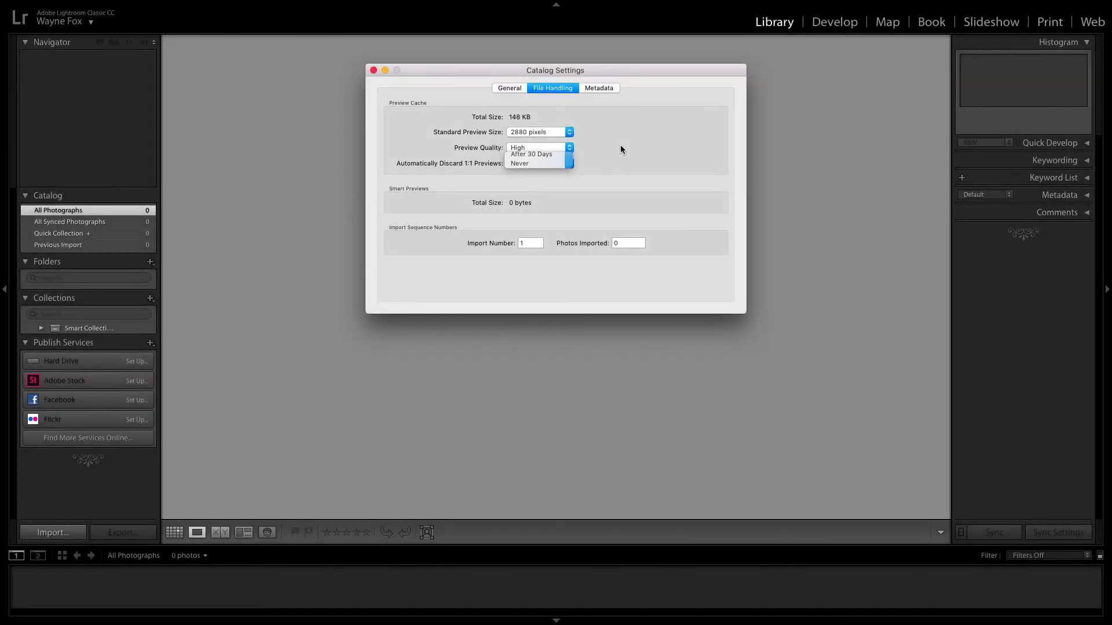
Step: On the Metadata tab, check 'Automatically write changes into XMP'
{"action": "left_click", "coordinate": [599, 89]}
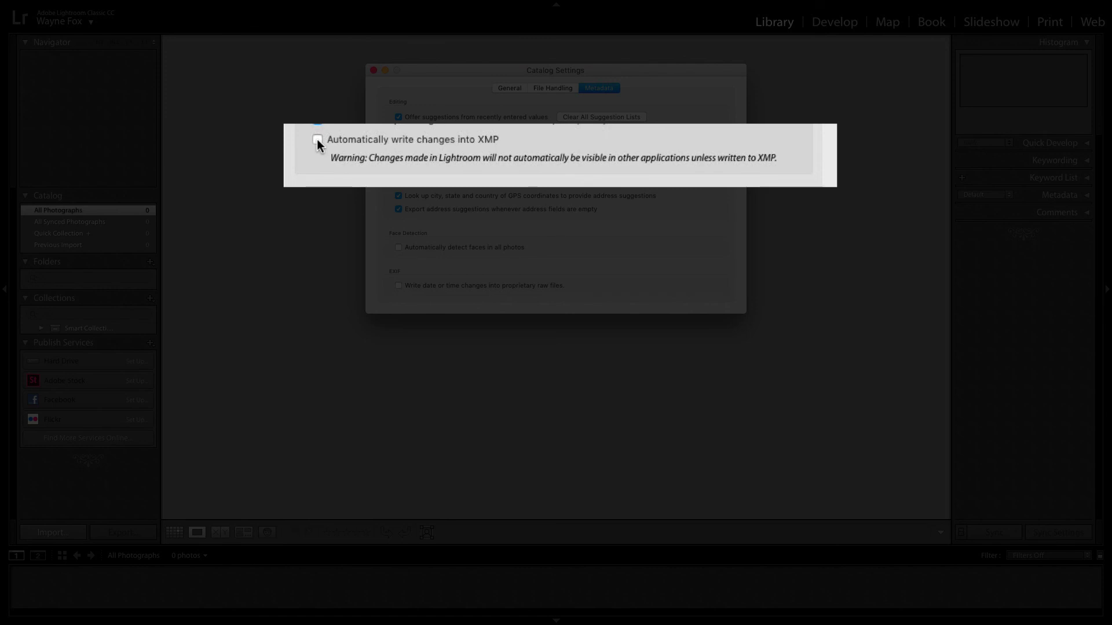
{"action": "left_click", "coordinate": [317, 141]}
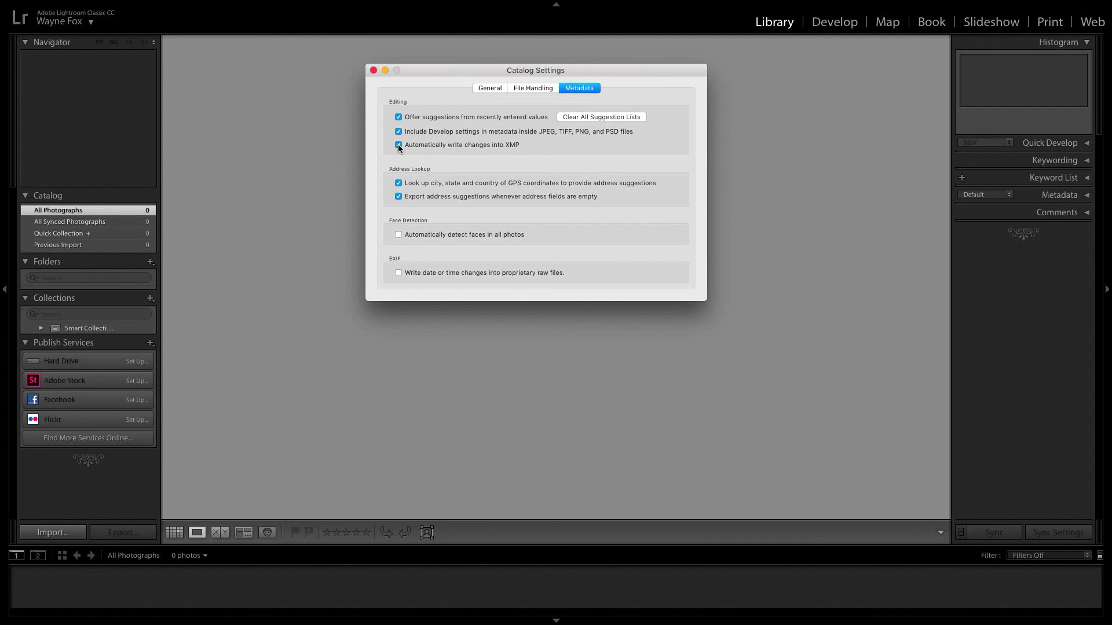
{"action": "left_click", "coordinate": [373, 70]}
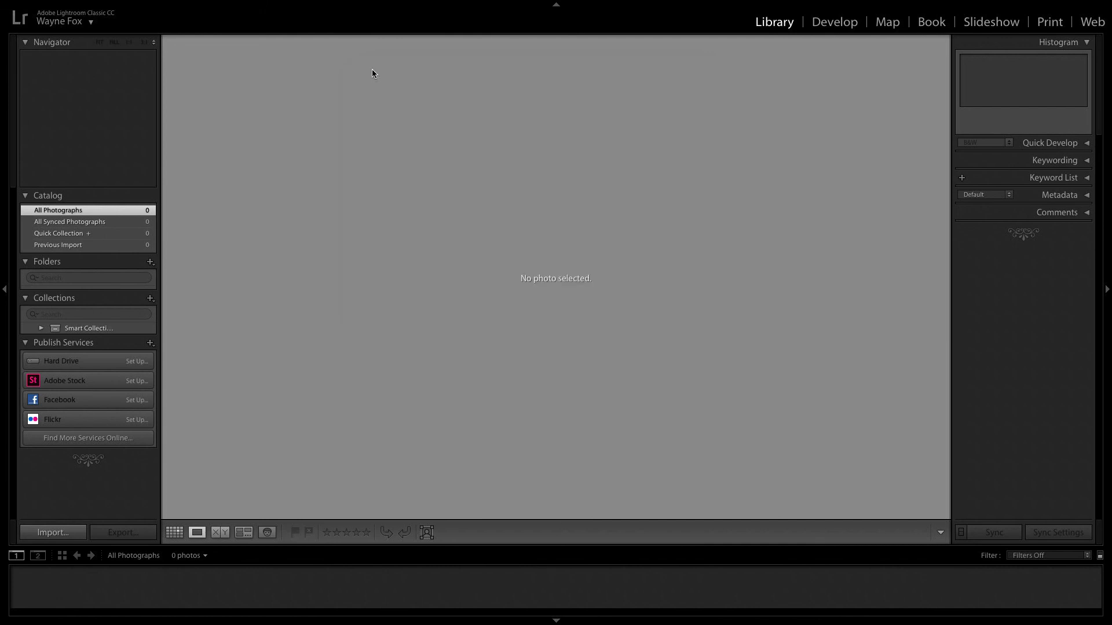